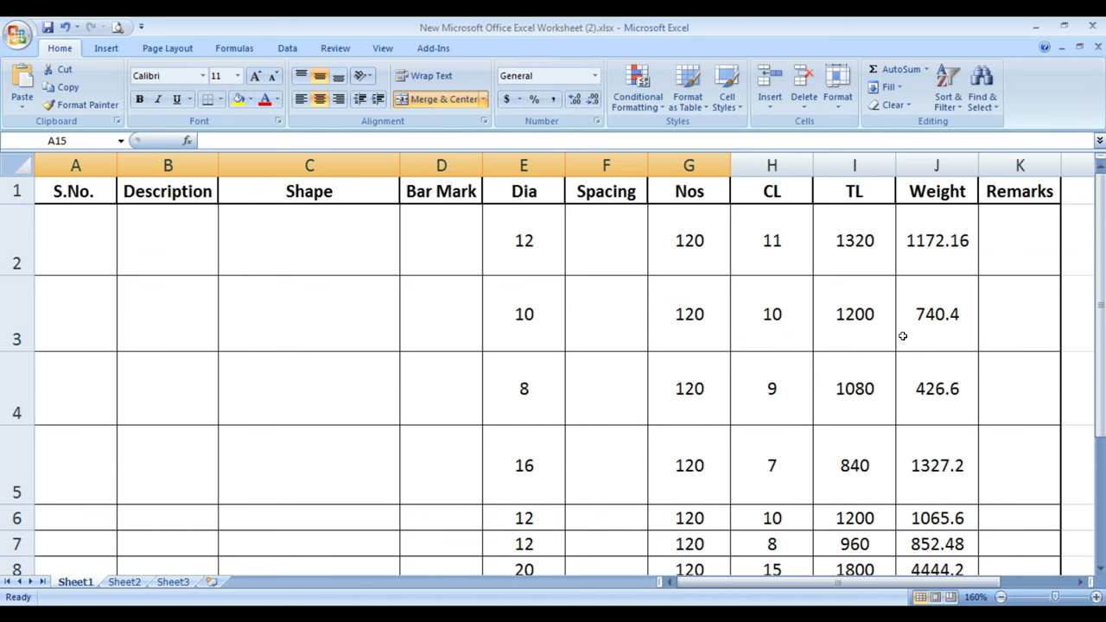
- Inspect the weight formula in cell J2 and scroll through the schedule
left_click(920, 259)
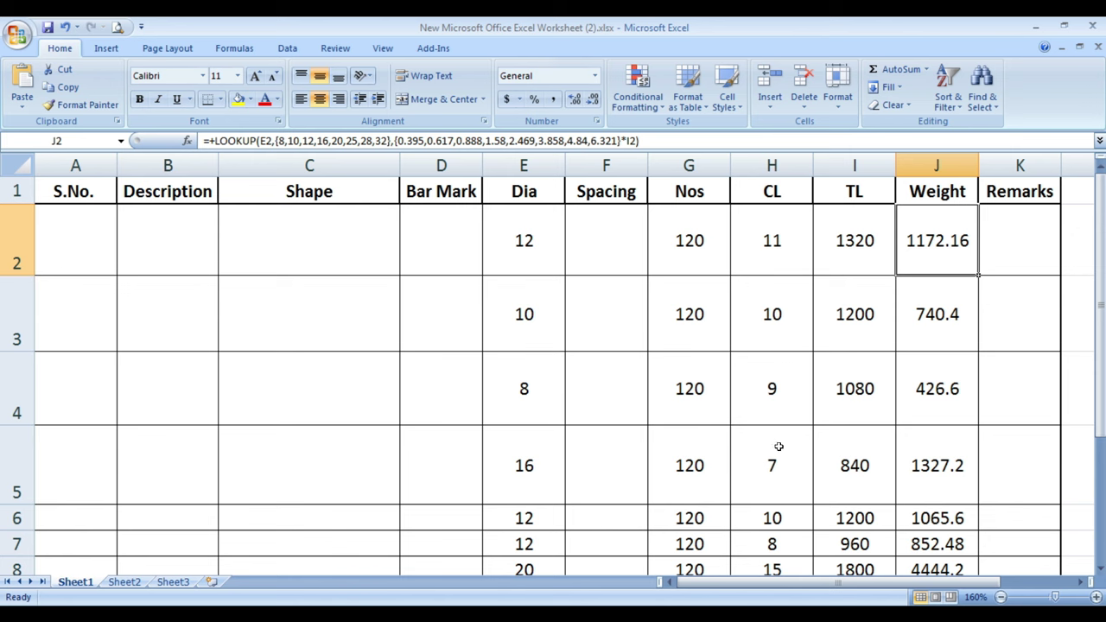
scroll(732, 436, "down", 4)
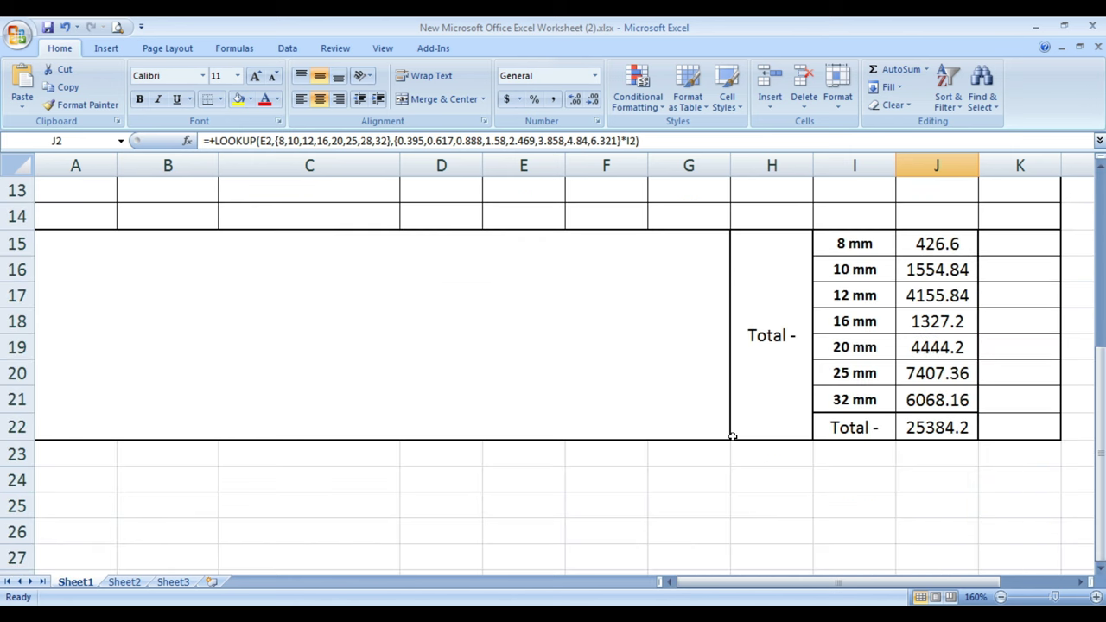
scroll(867, 265, "up", 2)
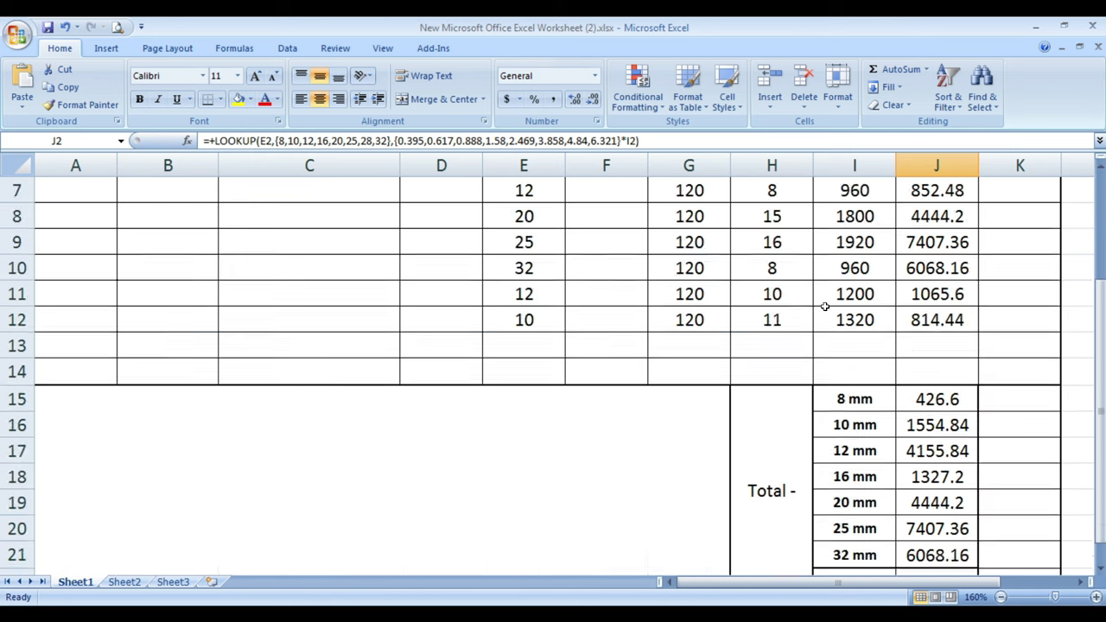
scroll(824, 306, "up", 2)
scroll(771, 384, "down", 3)
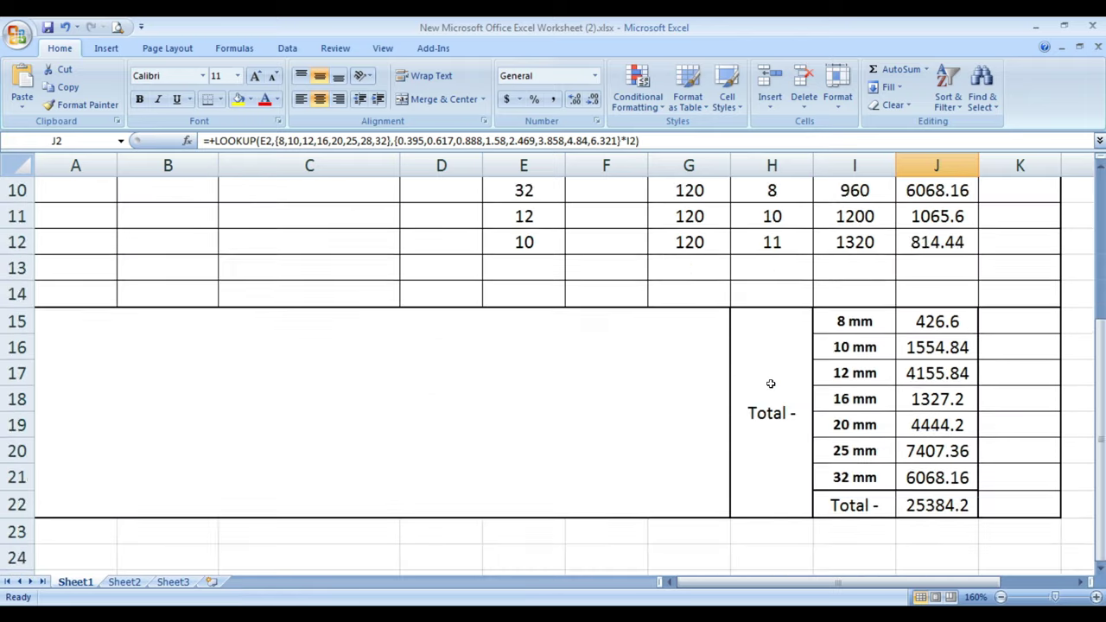
scroll(771, 384, "down", 1)
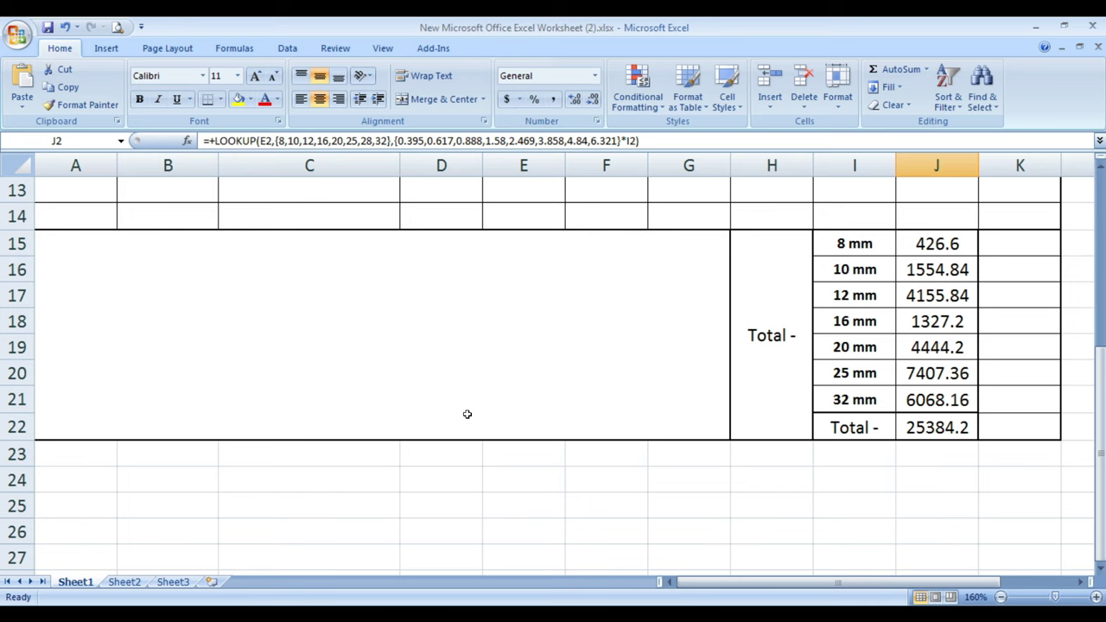
scroll(467, 414, "up", 1)
scroll(467, 414, "up", 2)
scroll(466, 414, "up", 1)
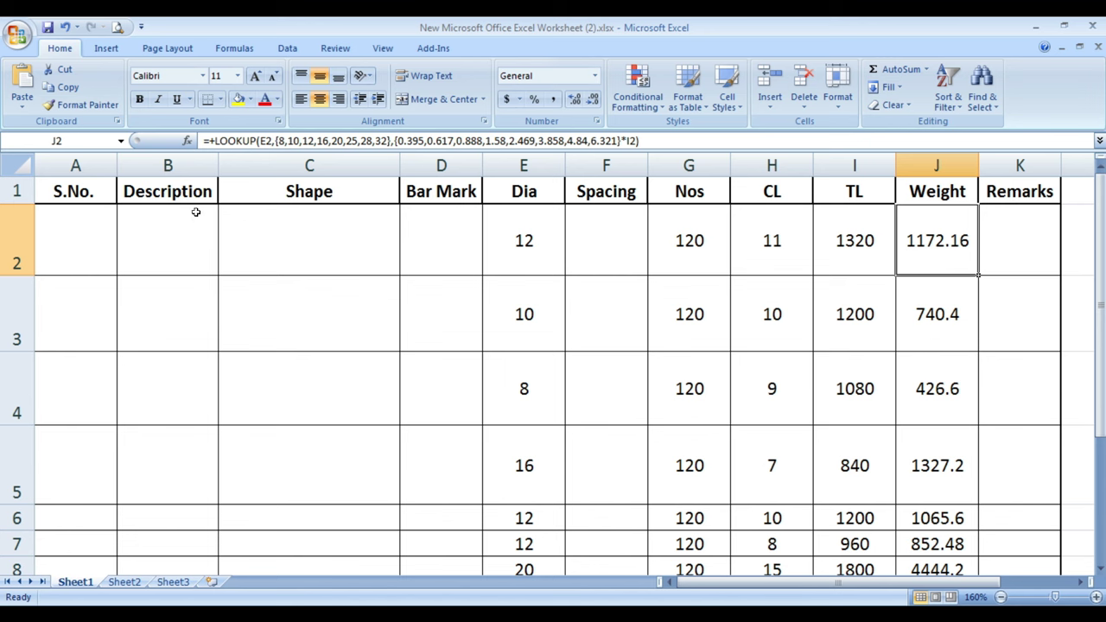
- Draw a horizontal straight line across cell C2 as the U-bar's base
left_click(104, 50)
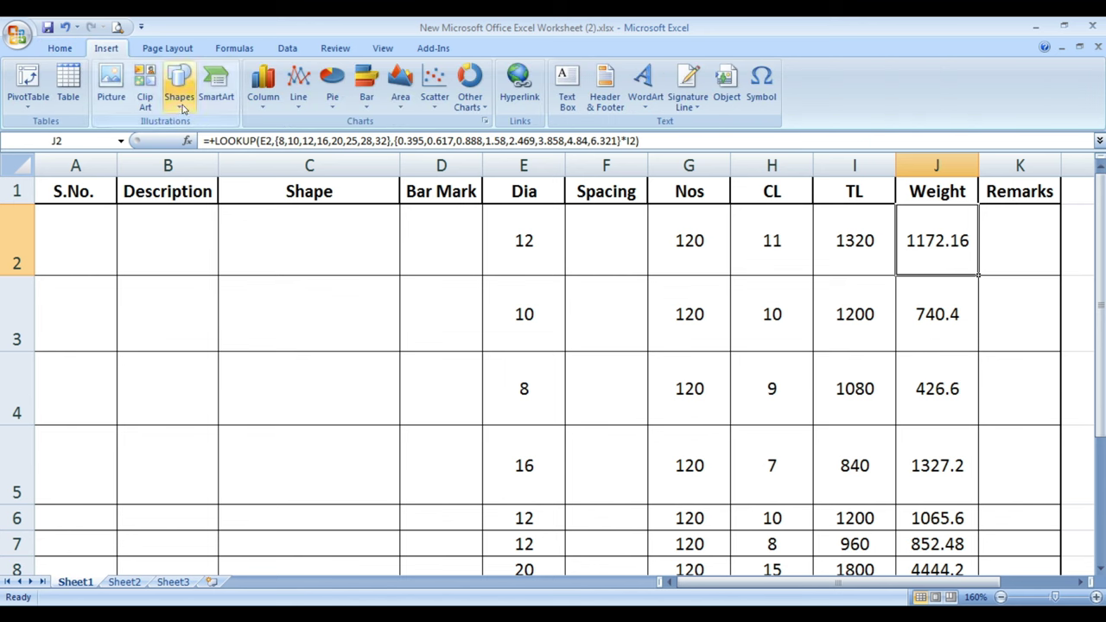
left_click(181, 97)
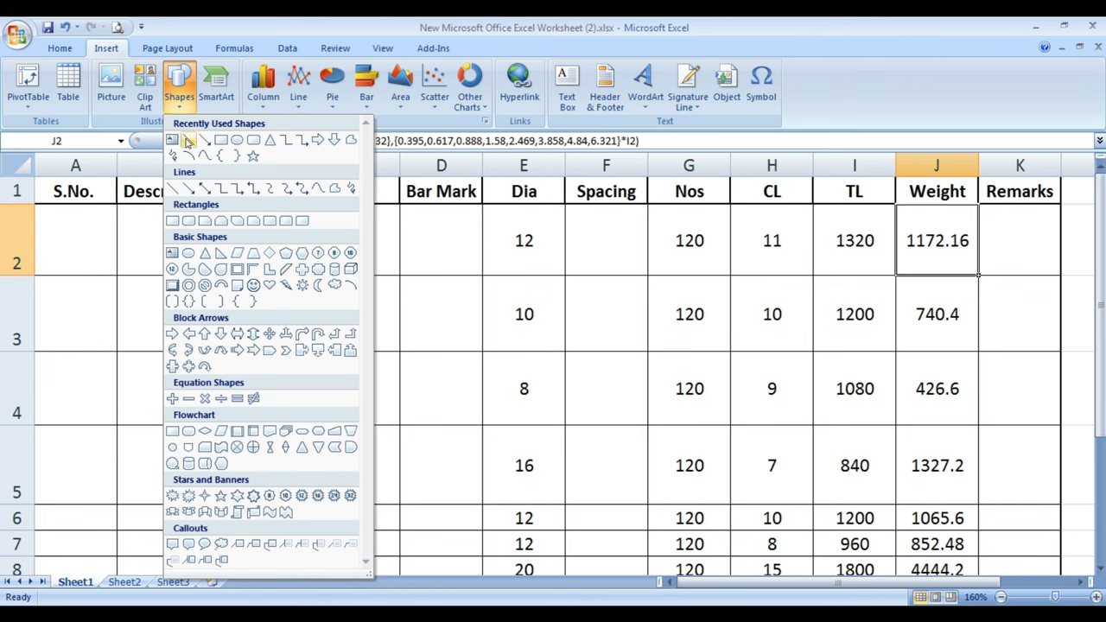
left_click(188, 141)
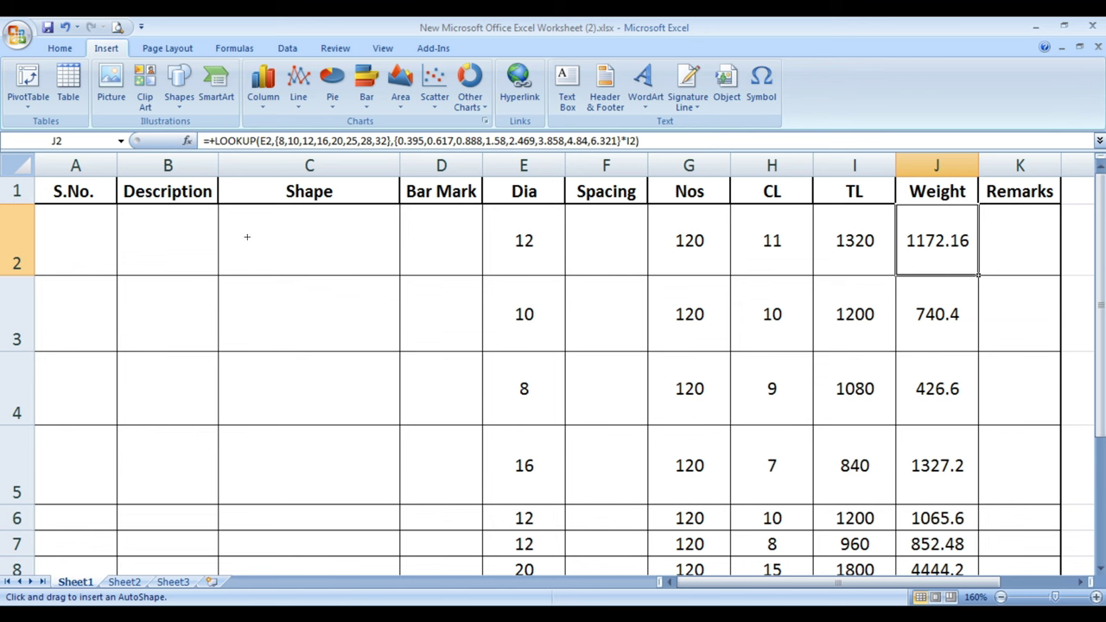
left_click_drag(251, 247, 366, 249)
left_click_drag(367, 249, 364, 246)
left_click_drag(369, 246, 367, 247)
left_click(286, 283)
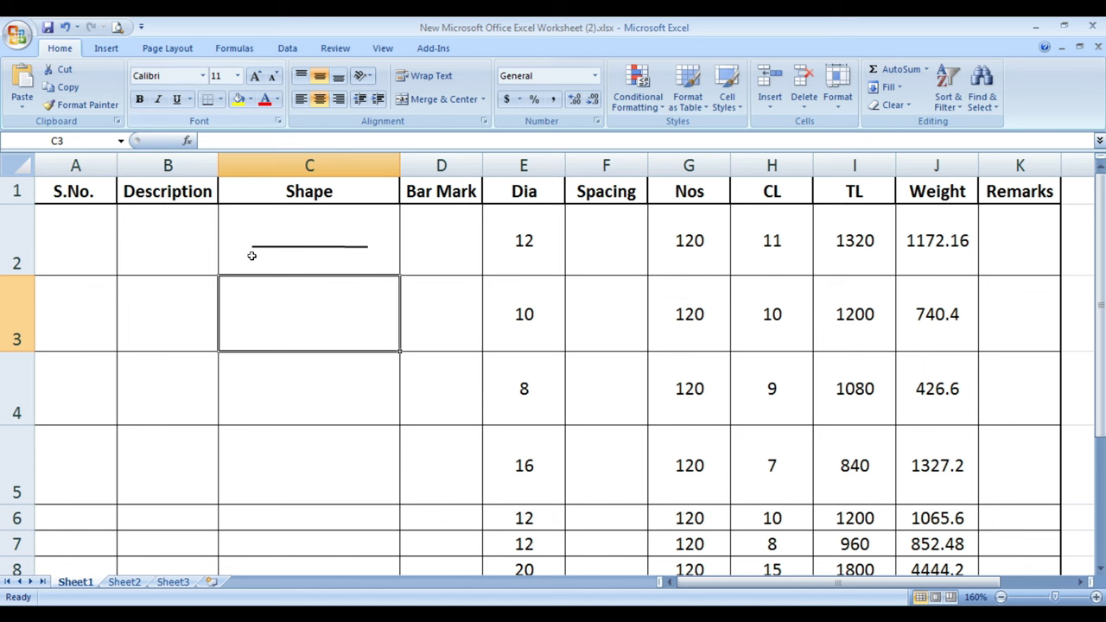
- Raise a vertical leg at the line's left end and duplicate it to the right end
left_click(105, 49)
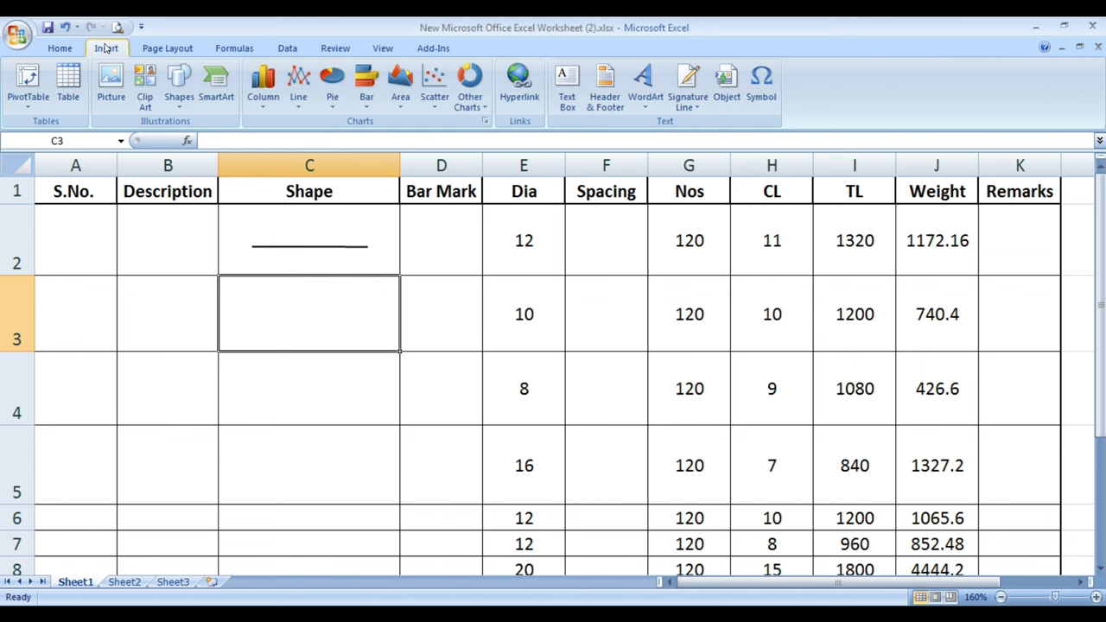
left_click(179, 86)
left_click(189, 140)
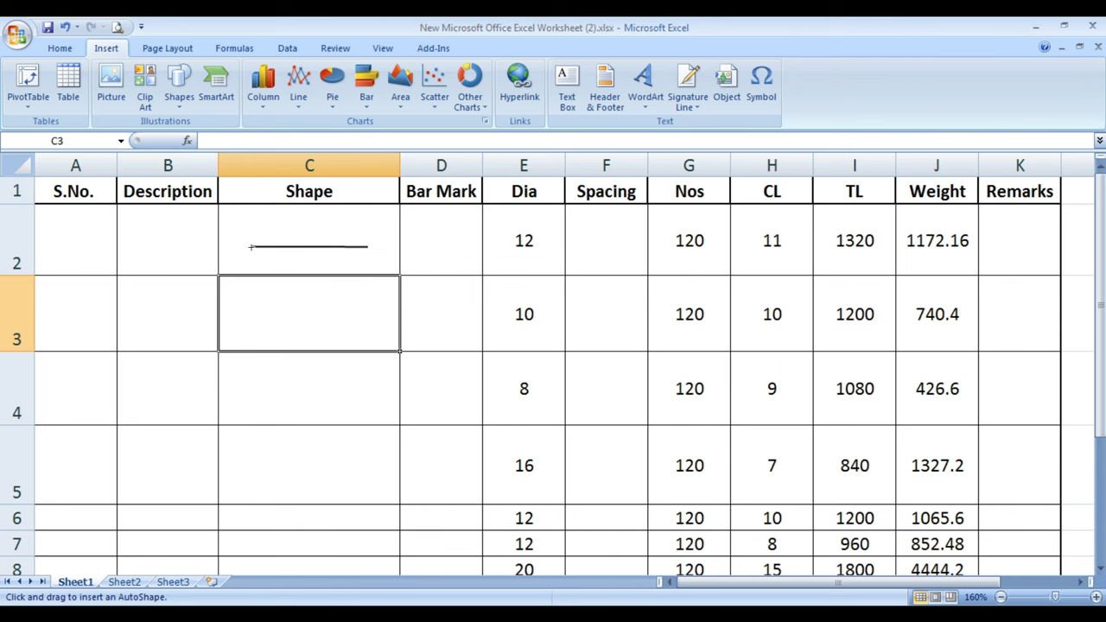
left_click_drag(252, 247, 368, 247)
left_click_drag(252, 247, 252, 222)
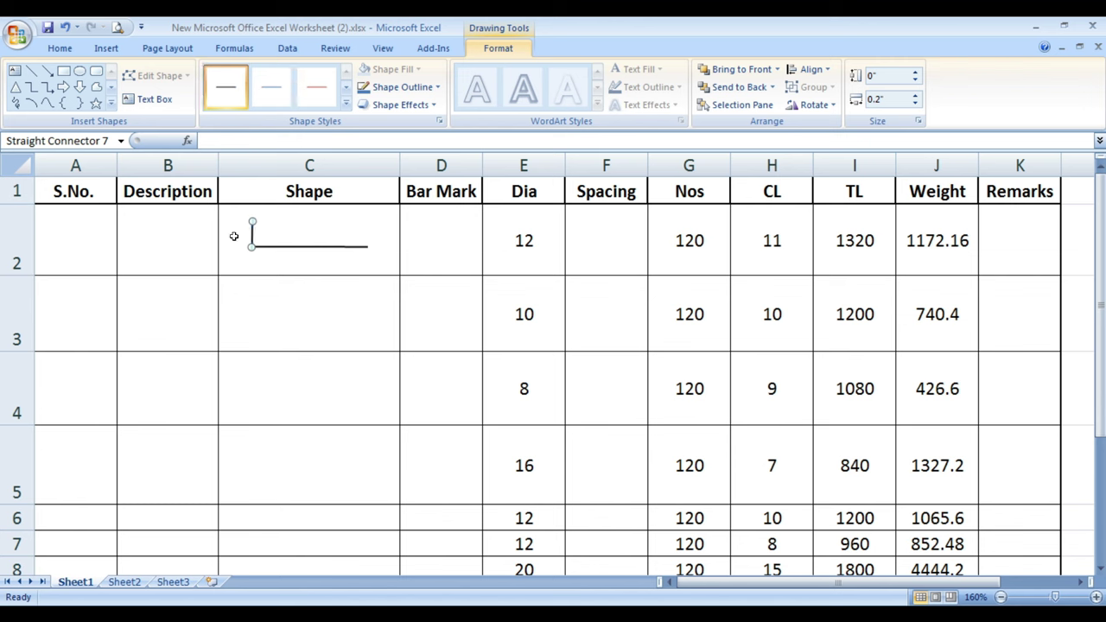
key("ctrl+d")
left_click_drag(366, 232, 367, 233)
left_click(234, 313)
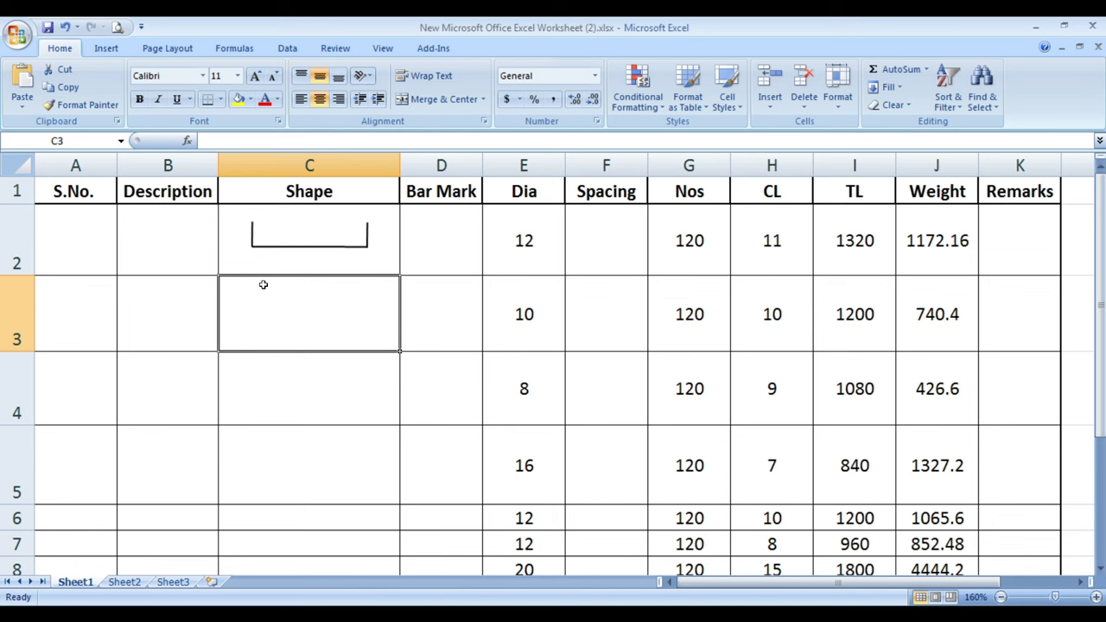
- Draw a vertical straight line inside cell C3 as the bracket's back
left_click(106, 48)
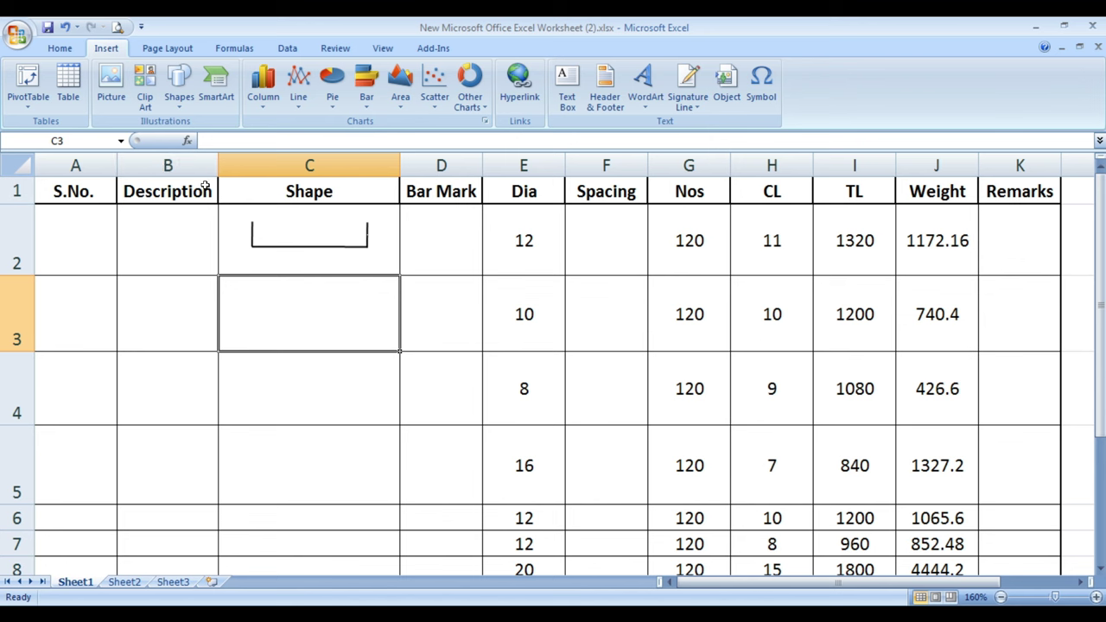
left_click(179, 86)
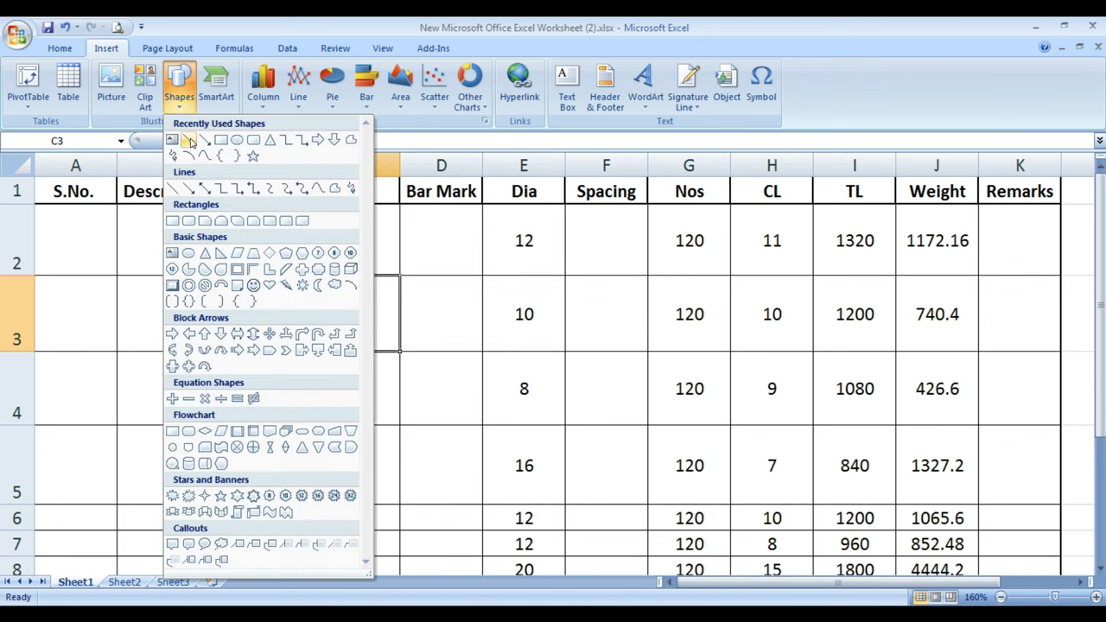
left_click(189, 141)
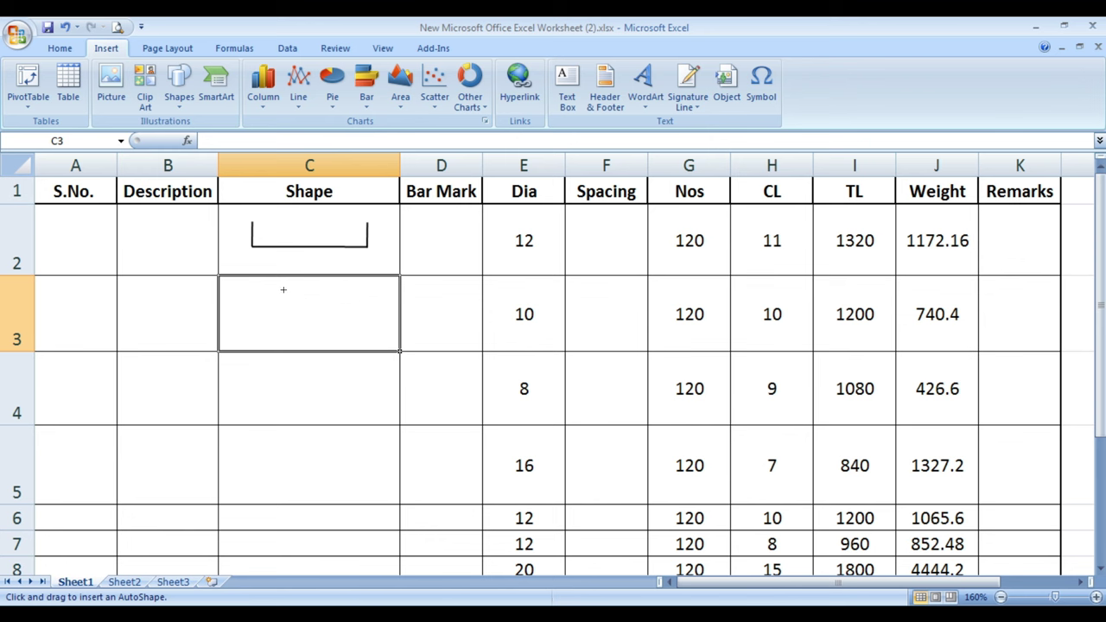
left_click_drag(282, 288, 283, 334)
left_click_drag(283, 337, 284, 339)
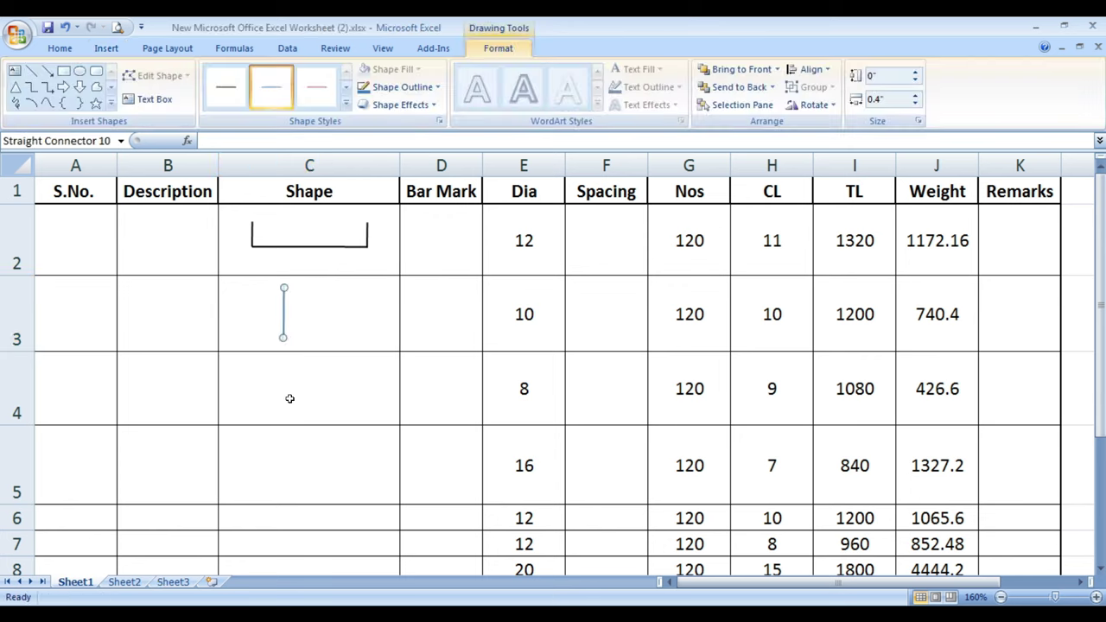
left_click(288, 397)
left_click(284, 343)
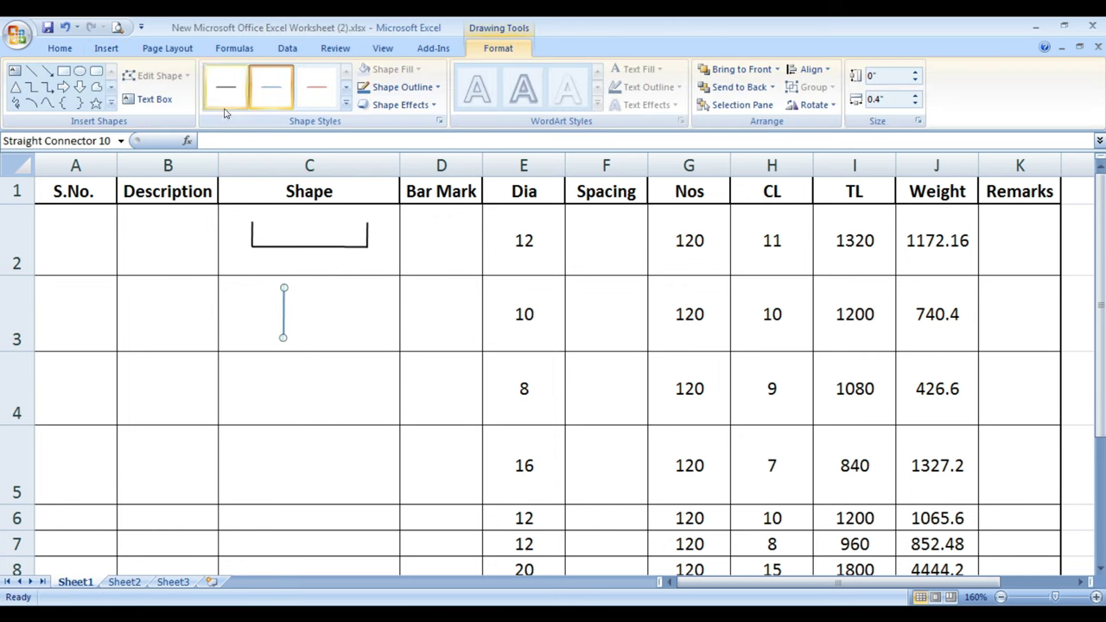
left_click(260, 315)
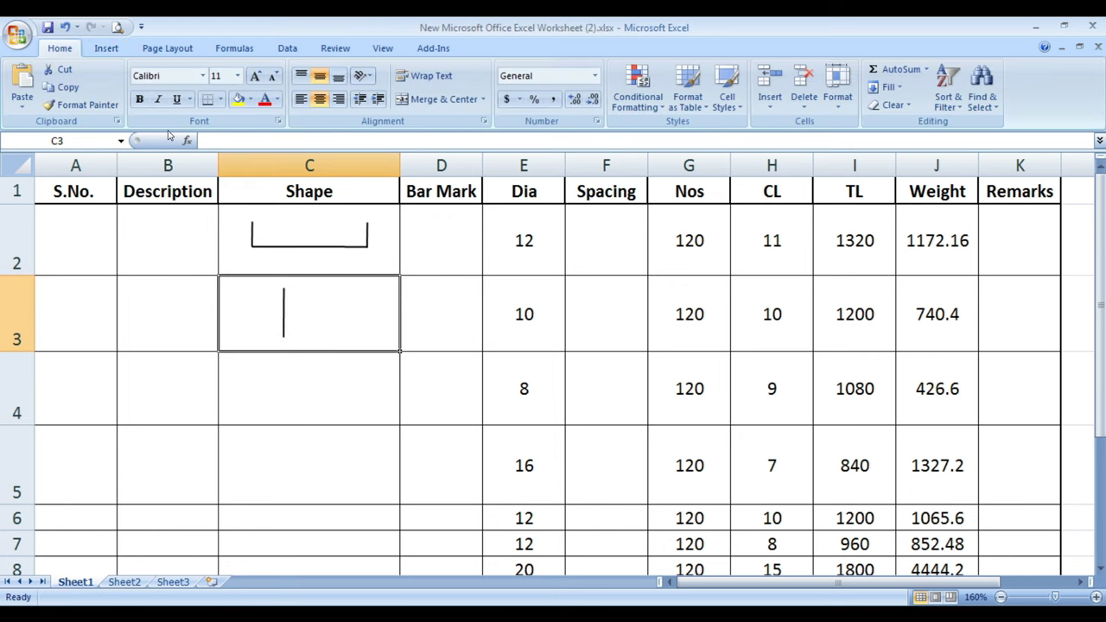
- Copy the U-bar's base line into C3 and shorten it into the top and bottom arms
left_click(294, 246)
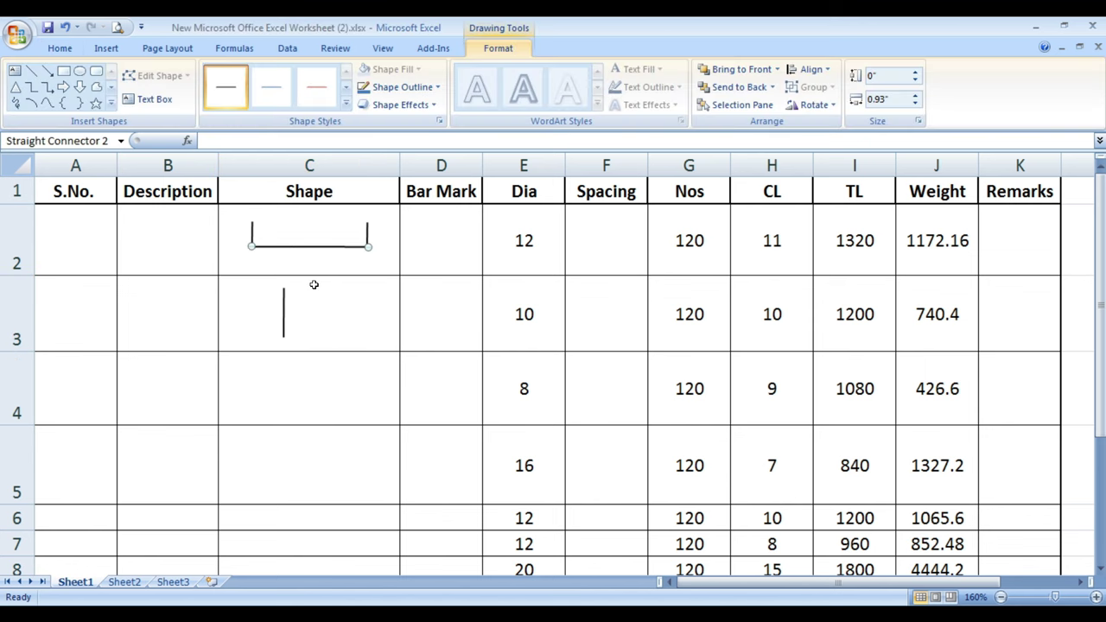
left_click(313, 285)
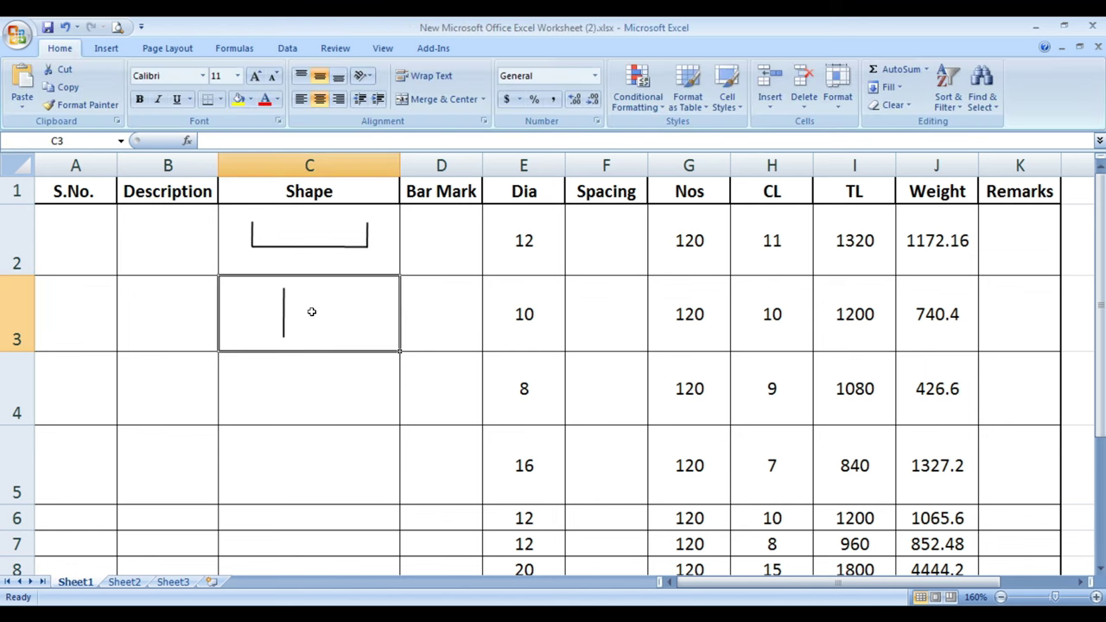
key("ctrl+v")
mouse_move(254, 276)
left_mouse_down()
mouse_move(330, 286)
mouse_move(321, 289)
left_mouse_up()
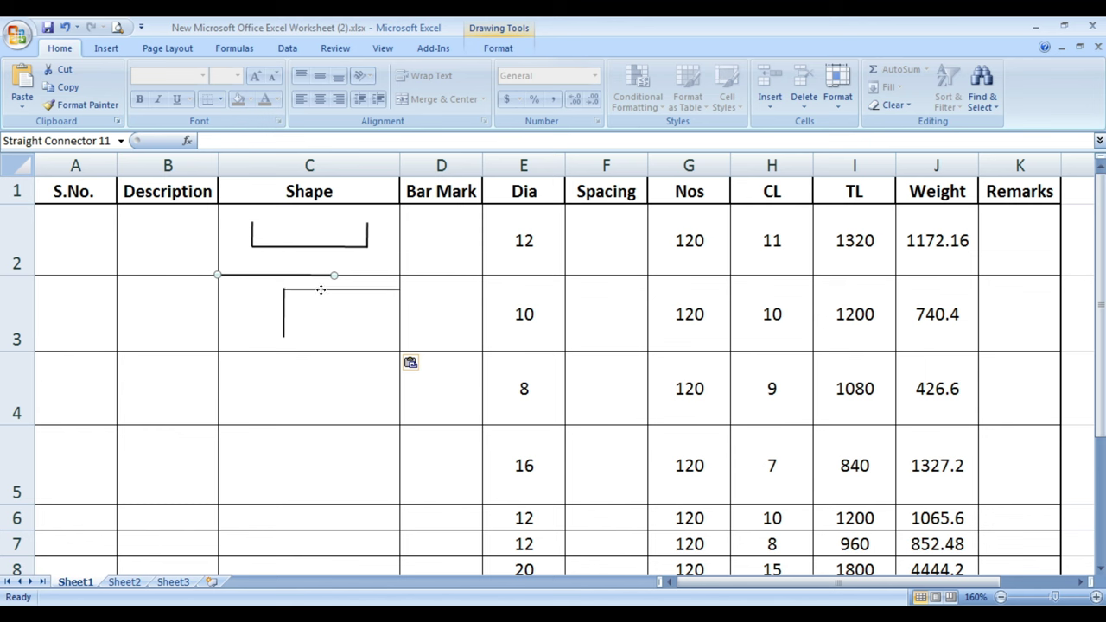
left_click_drag(320, 290, 321, 289)
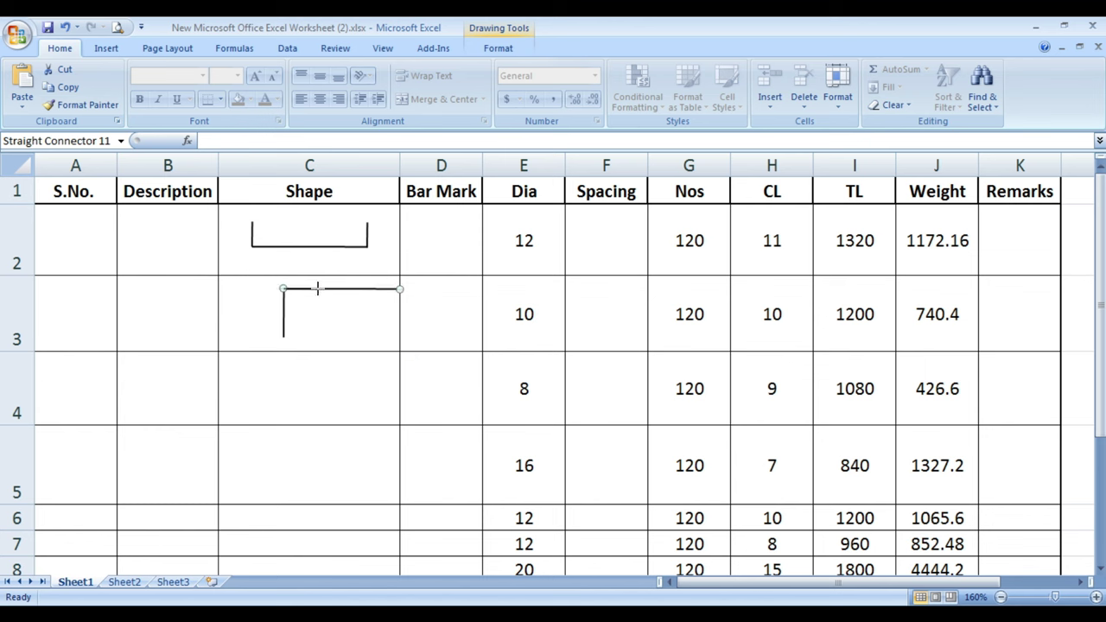
left_click_drag(309, 289, 311, 288)
left_click(319, 311)
left_click(298, 289)
key("ctrl+d")
left_click_drag(319, 314, 299, 339)
left_click(346, 375)
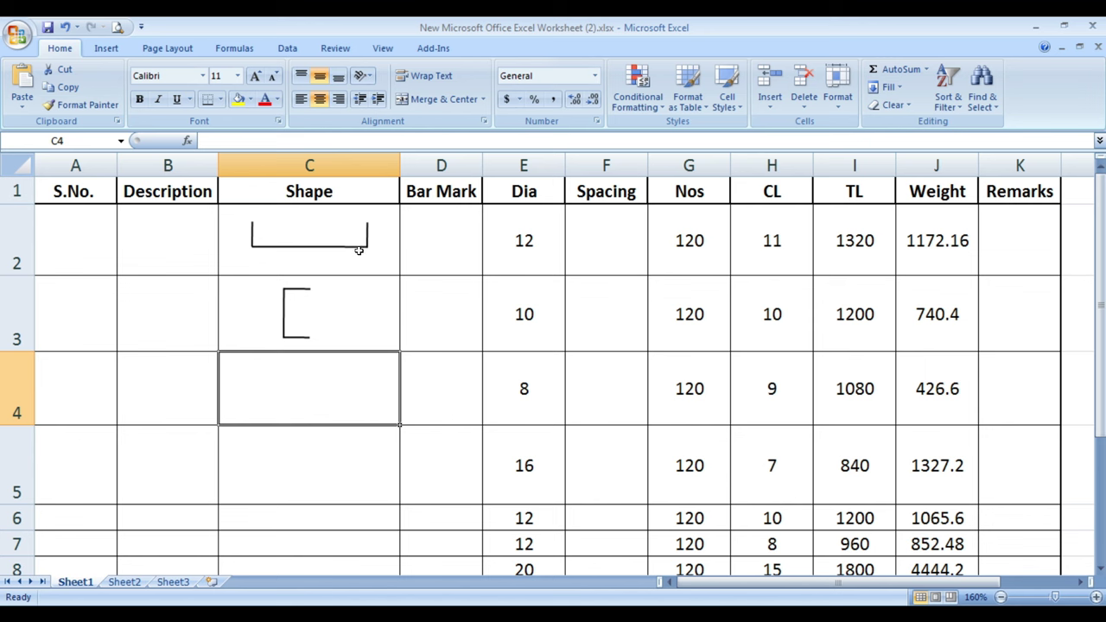
- Add a text box reading 0.900 beside the U-bar in C2
left_click(106, 49)
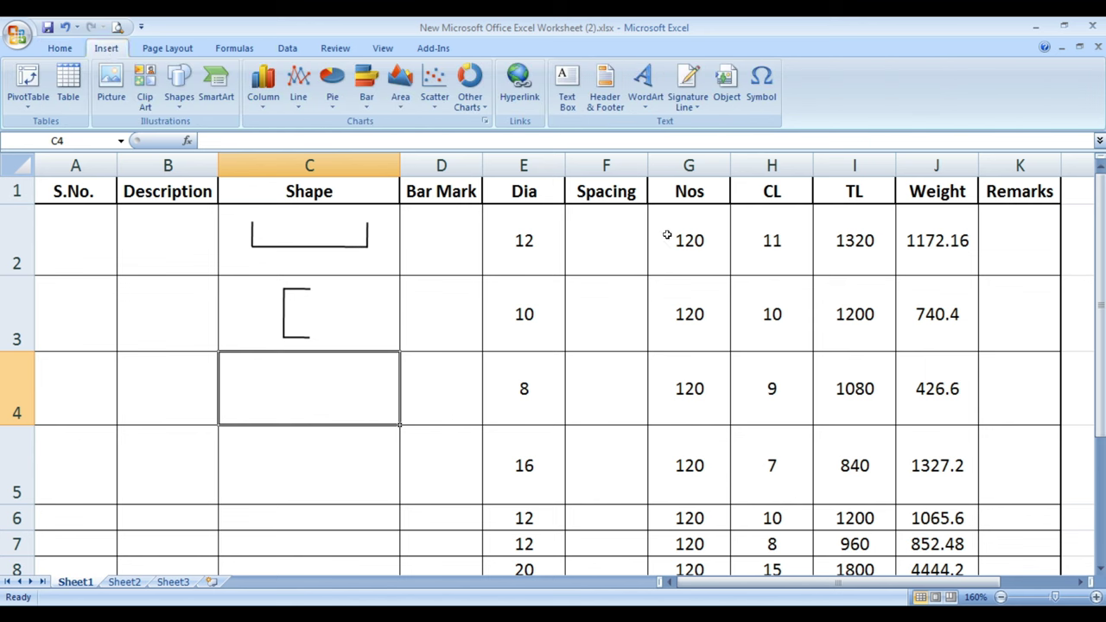
left_click(566, 86)
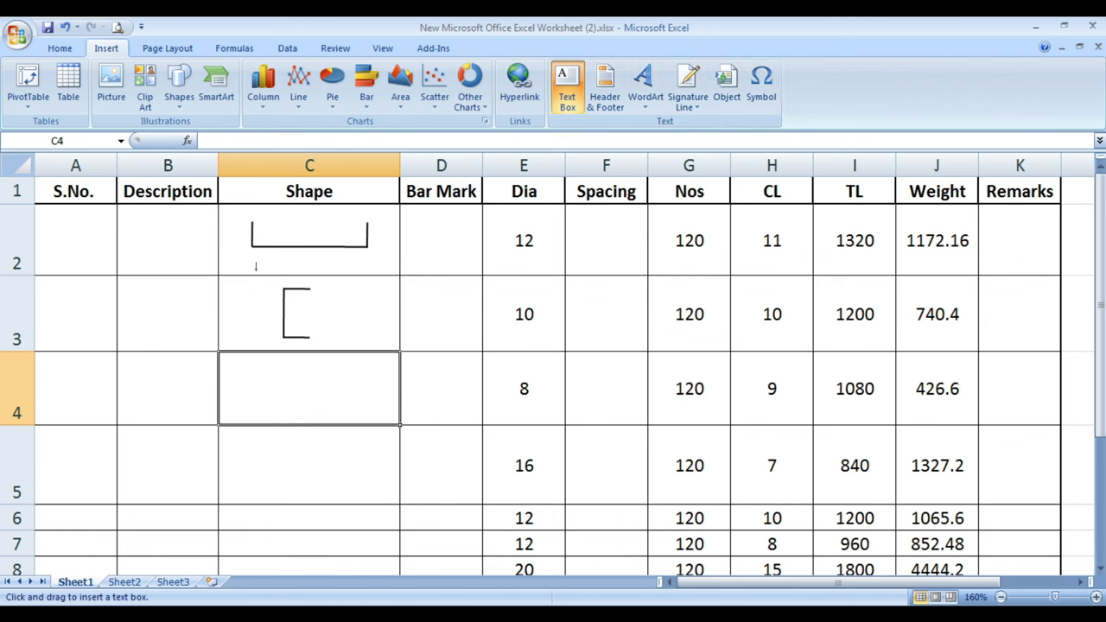
left_click_drag(237, 239, 263, 275)
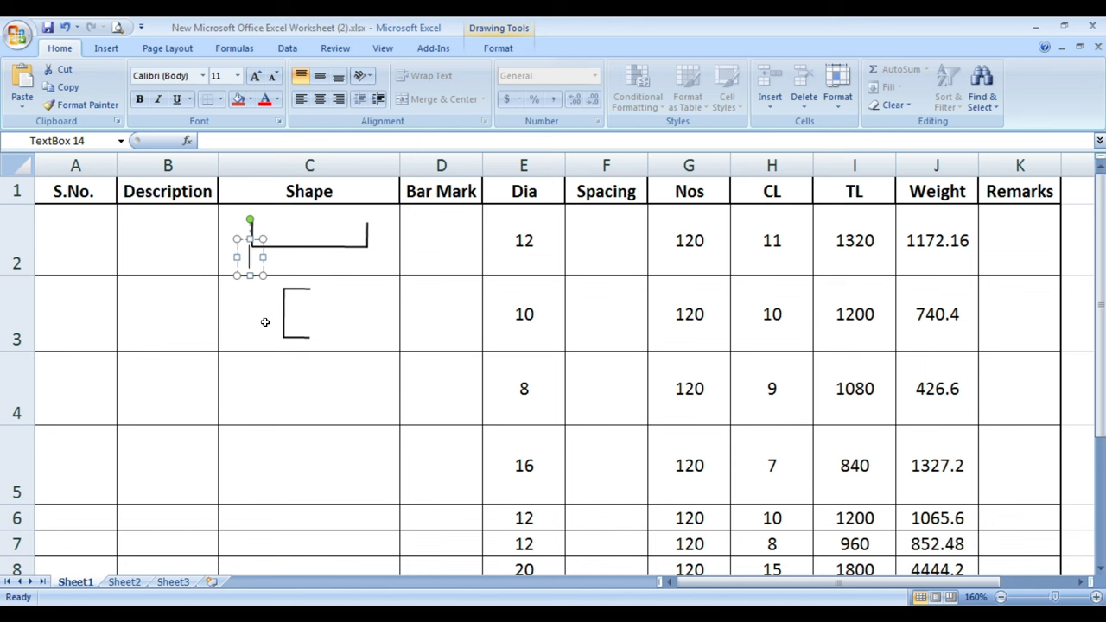
type("0.")
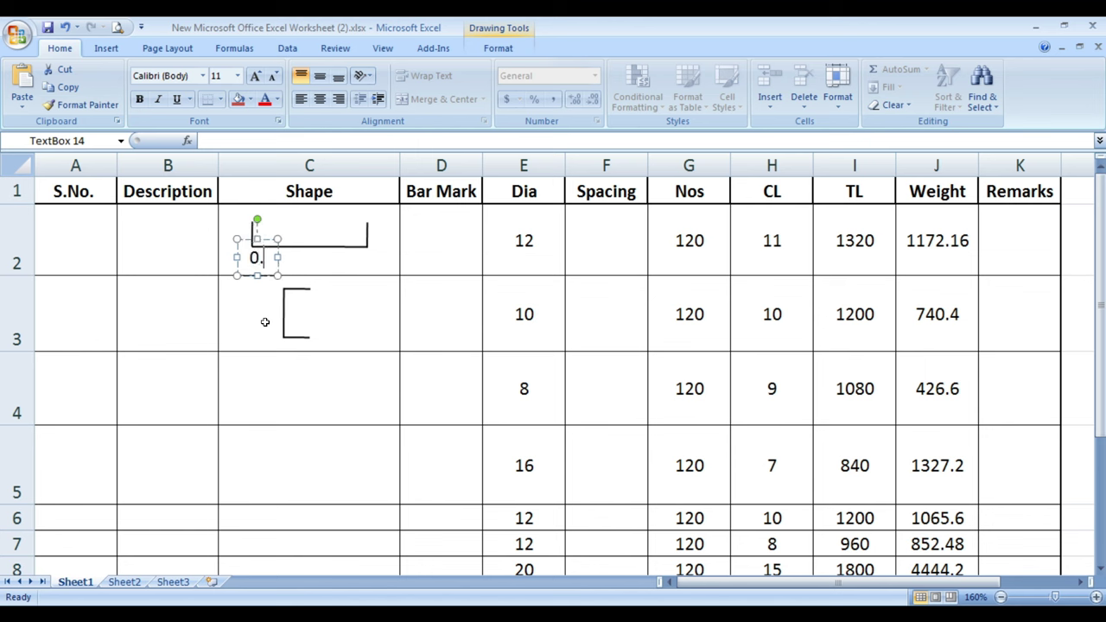
type("900")
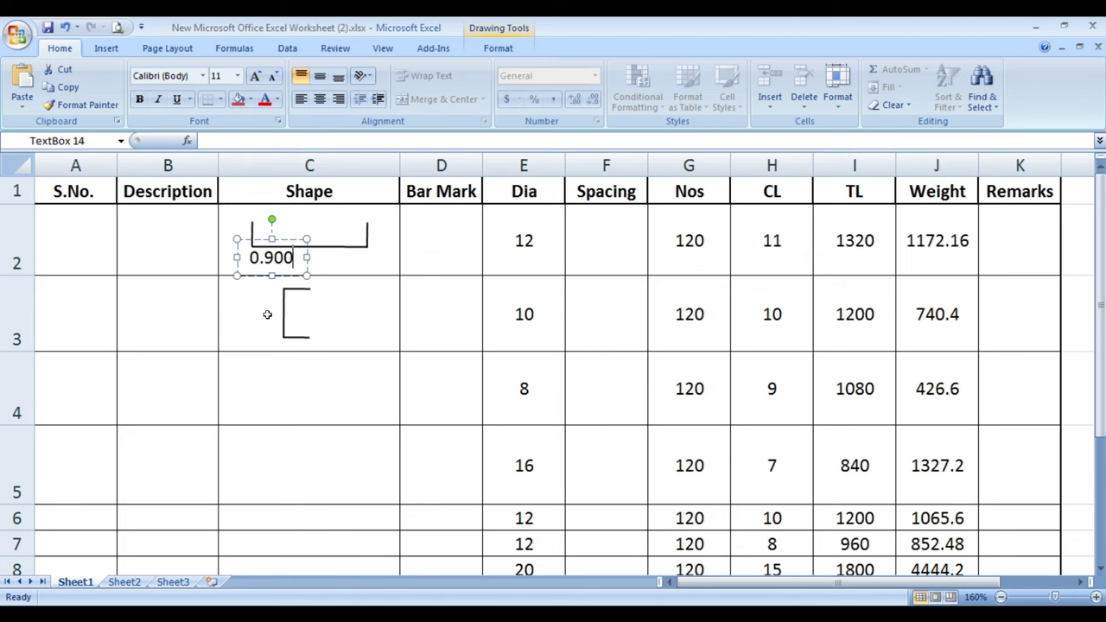
left_click(263, 314)
- Set the 0.900 label's font size to 5 and place it beside the U-bar's left leg
left_click(263, 260)
left_click_drag(296, 260, 242, 259)
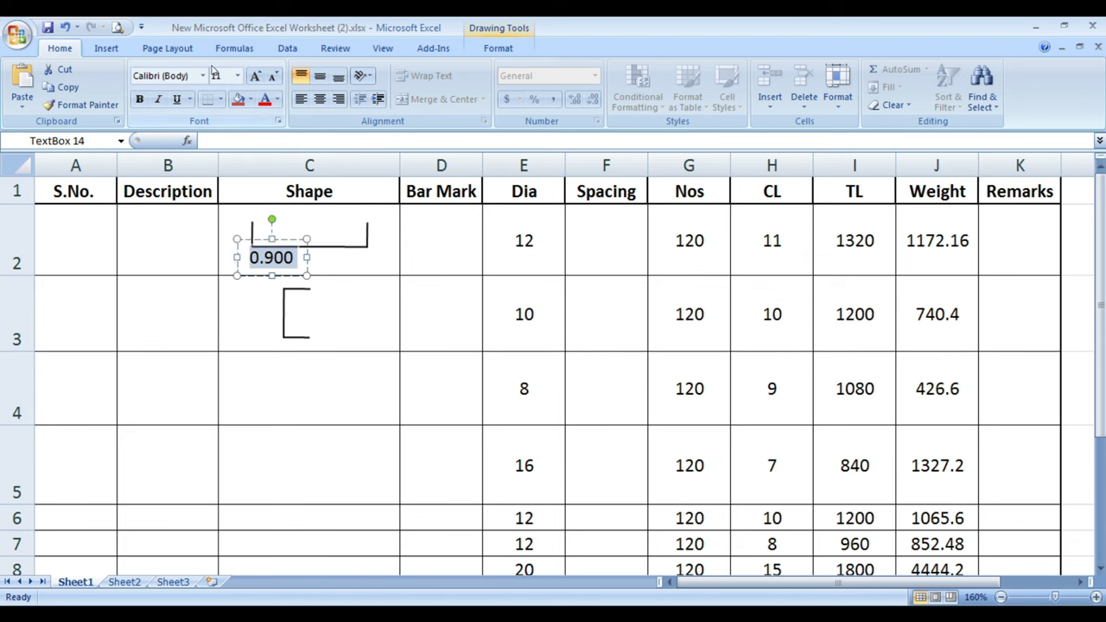
left_click(237, 75)
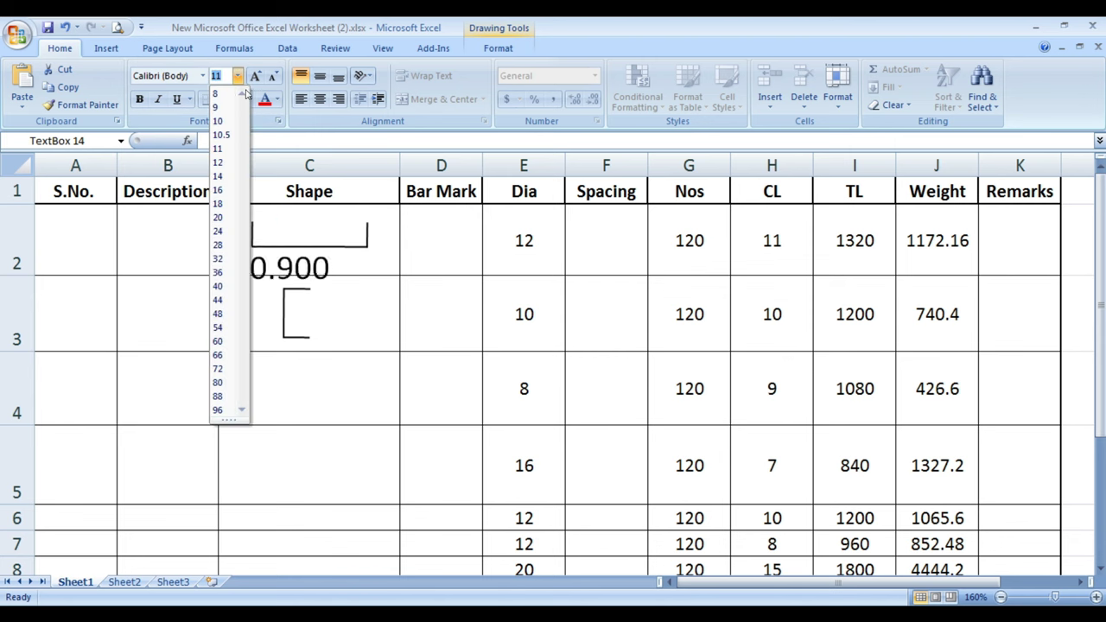
left_click(210, 79)
type("5")
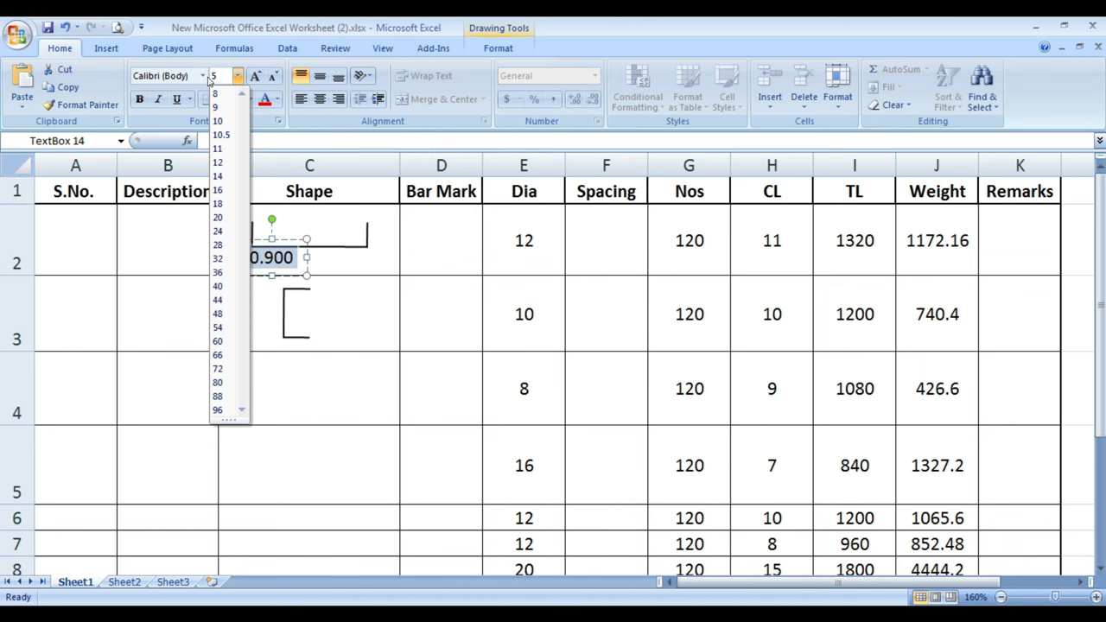
key("Return")
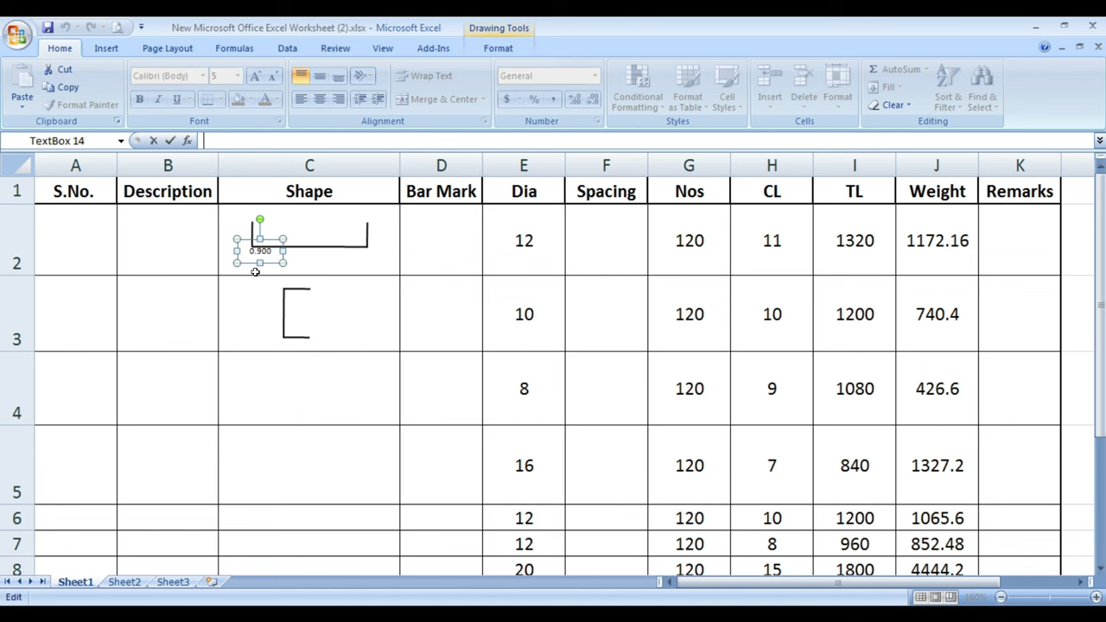
mouse_move(282, 257)
left_mouse_down()
mouse_move(271, 257)
mouse_move(291, 269)
mouse_move(289, 247)
mouse_move(252, 246)
mouse_move(262, 251)
left_mouse_up()
left_click(284, 273)
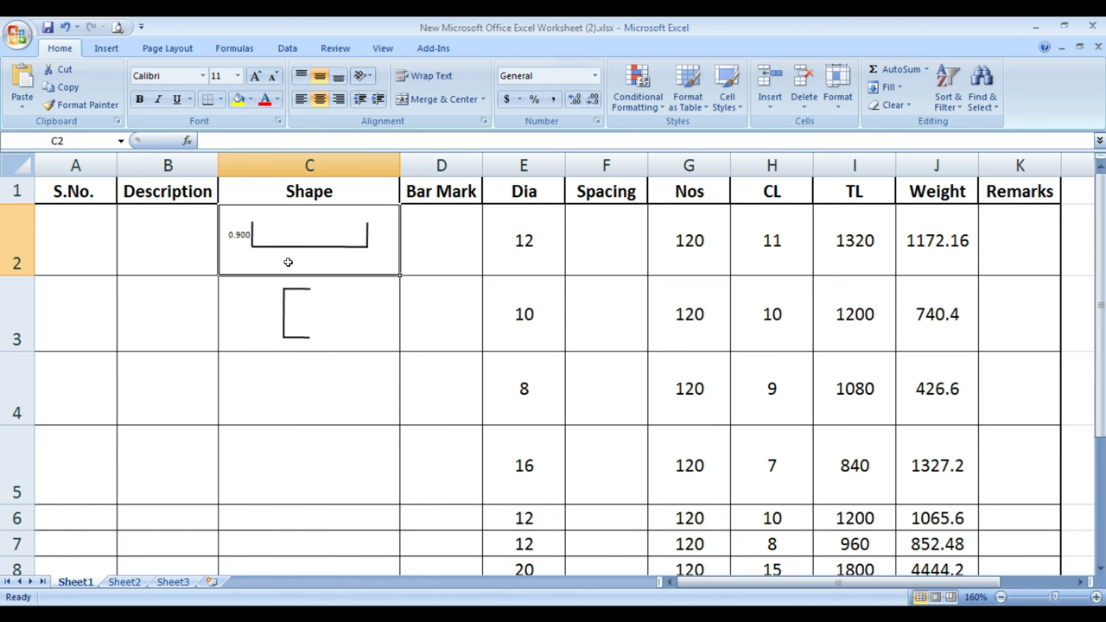
- Duplicate the 0.900 label beside the right leg and under the base, editing the base copy to 9.000
left_click(234, 238)
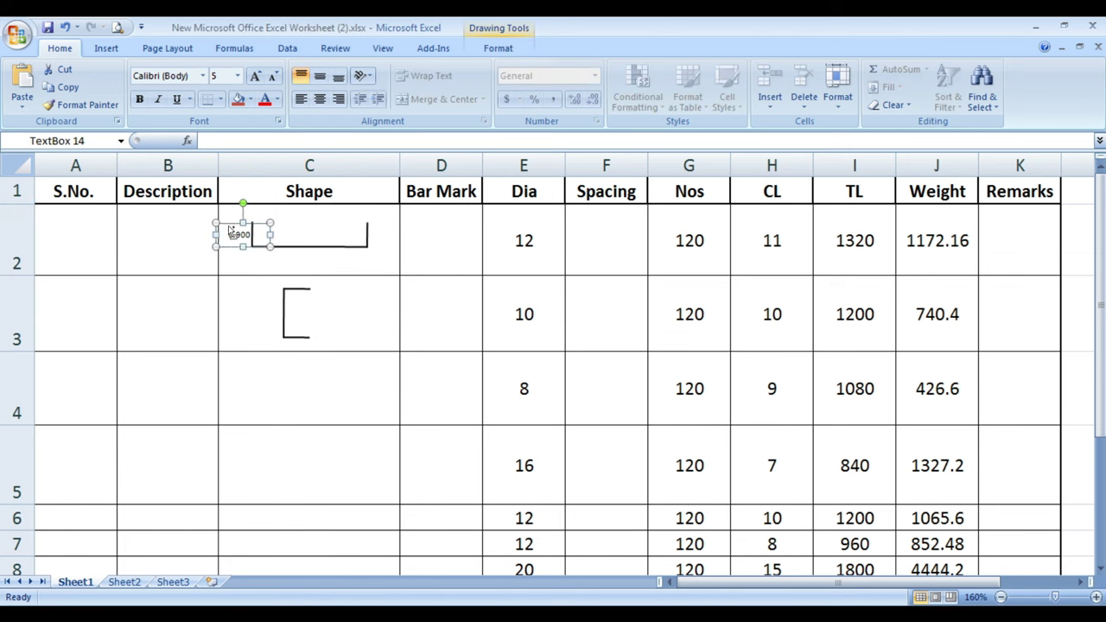
key("ctrl+d")
left_click_drag(273, 269, 320, 269)
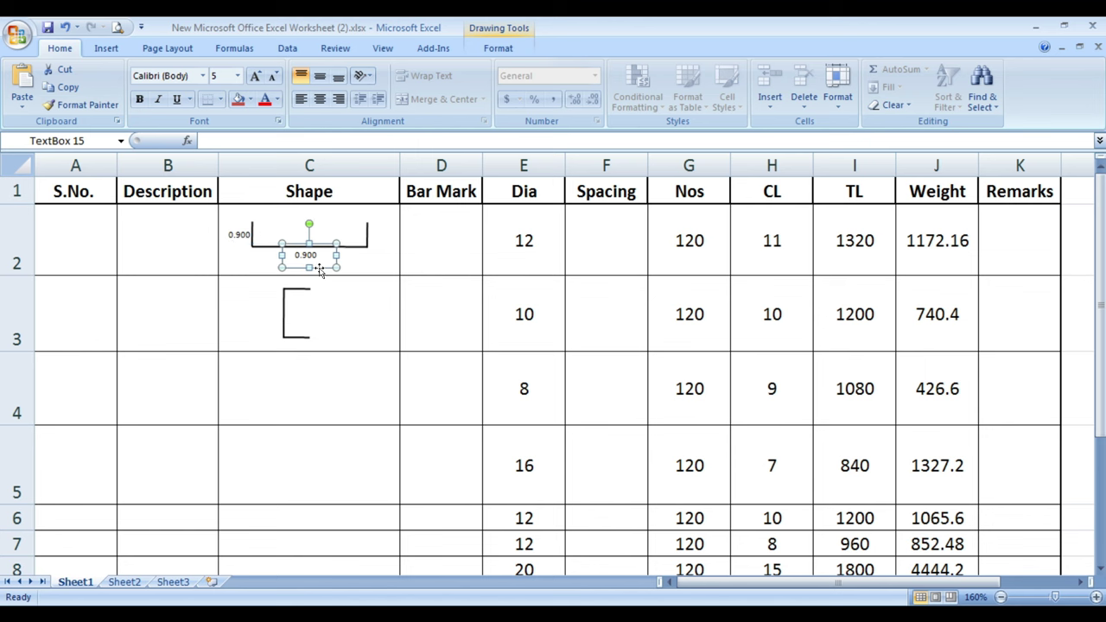
key("ctrl+d")
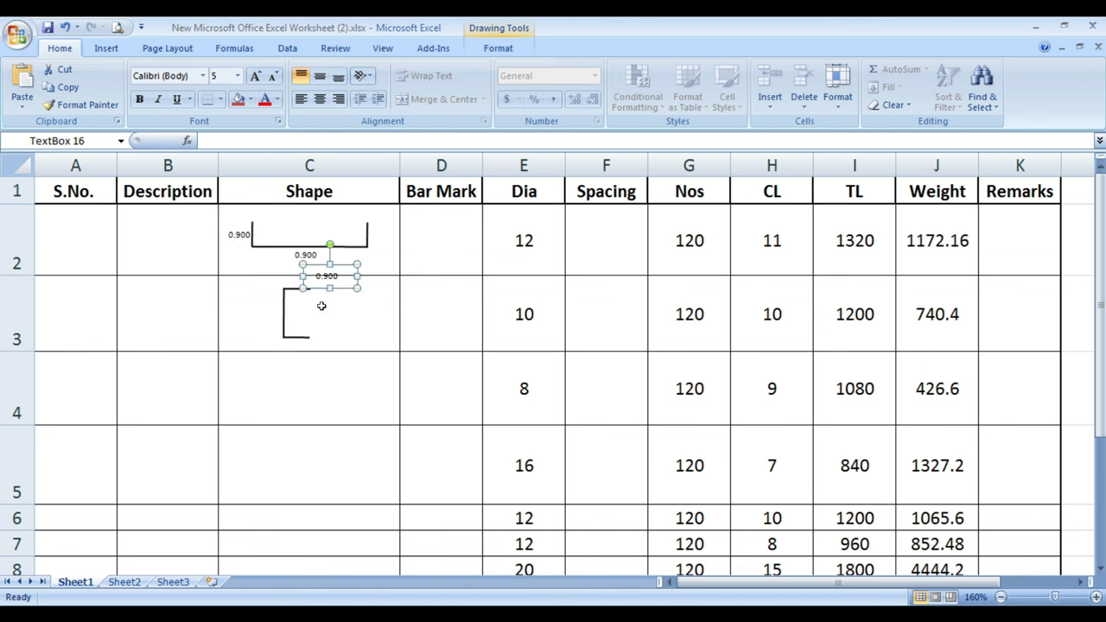
left_click_drag(342, 270, 394, 224)
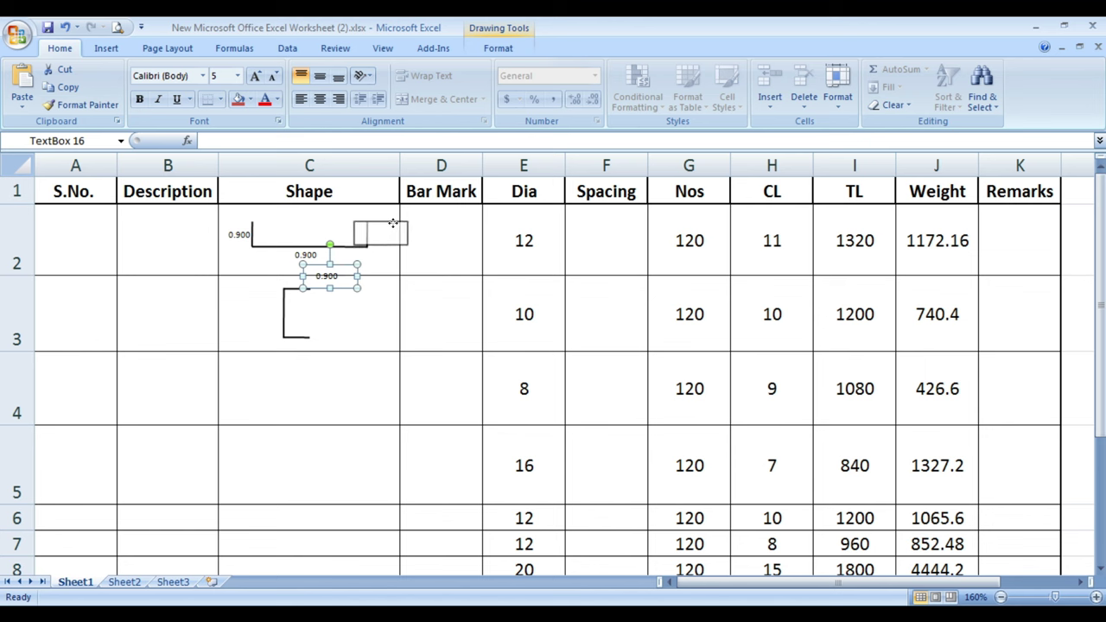
left_click_drag(393, 224, 398, 227)
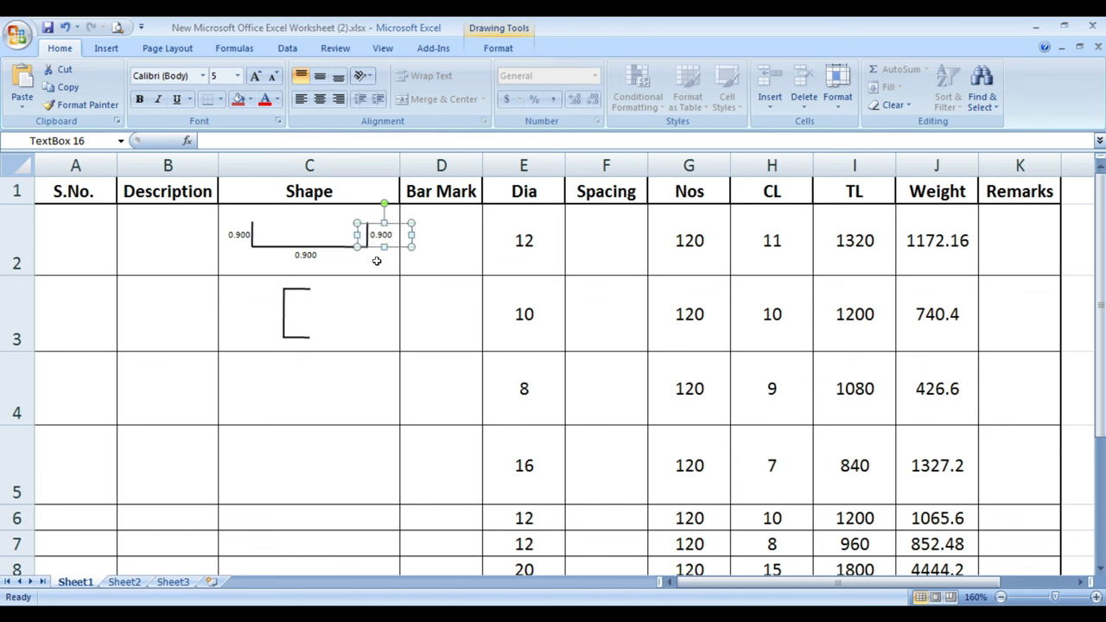
left_click(316, 255)
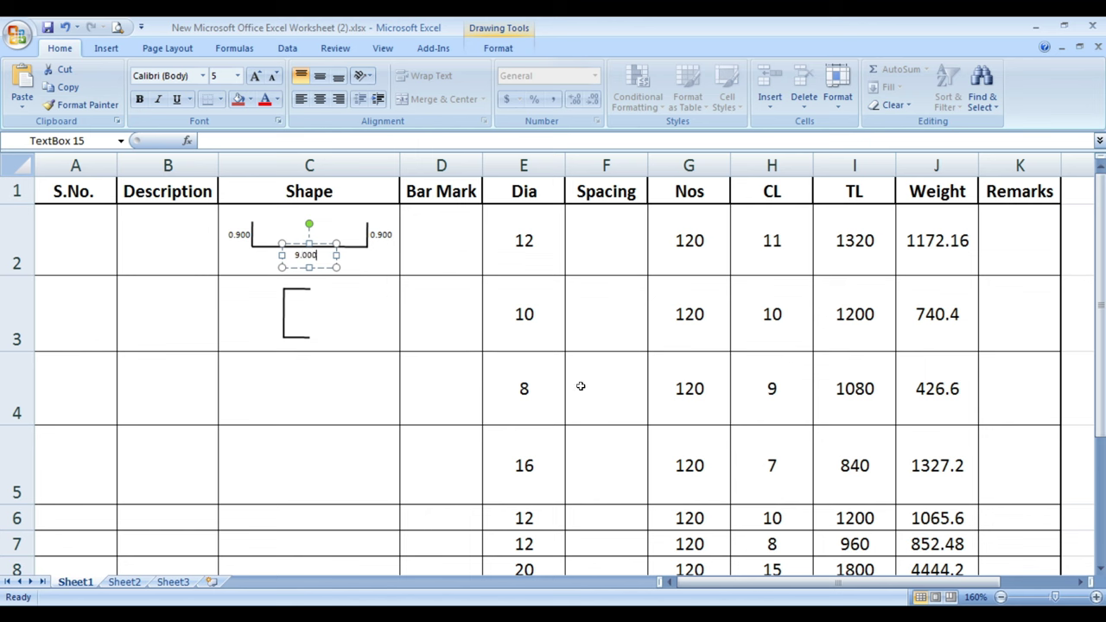
left_click(329, 325)
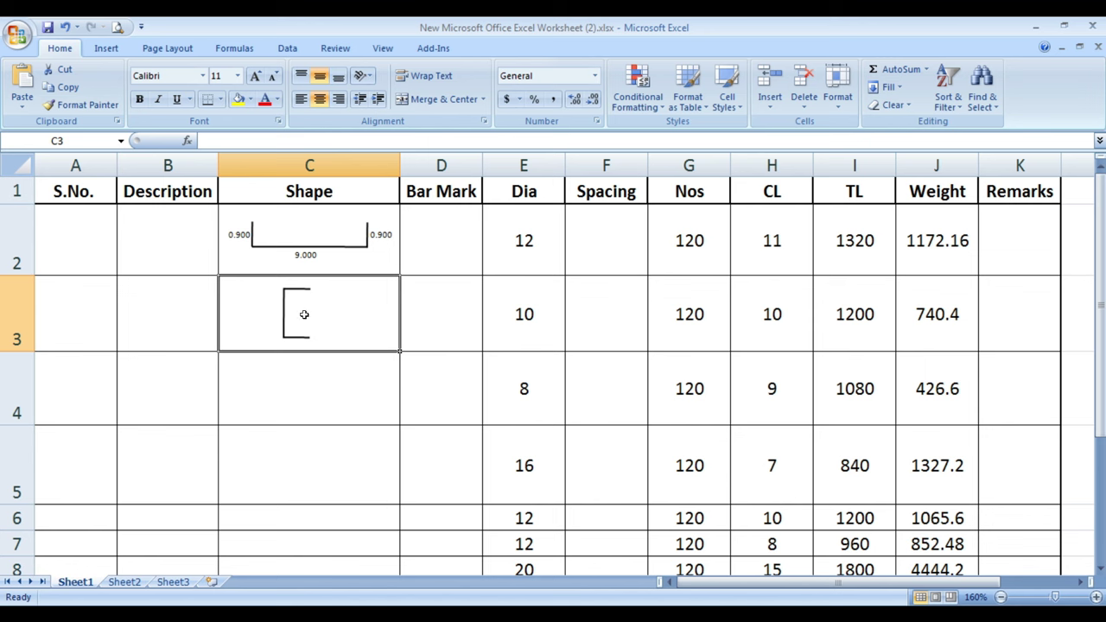
- Paste 0.900 labels at the C-bracket's top arm, back and bottom arm, then save the workbook
left_click(240, 232)
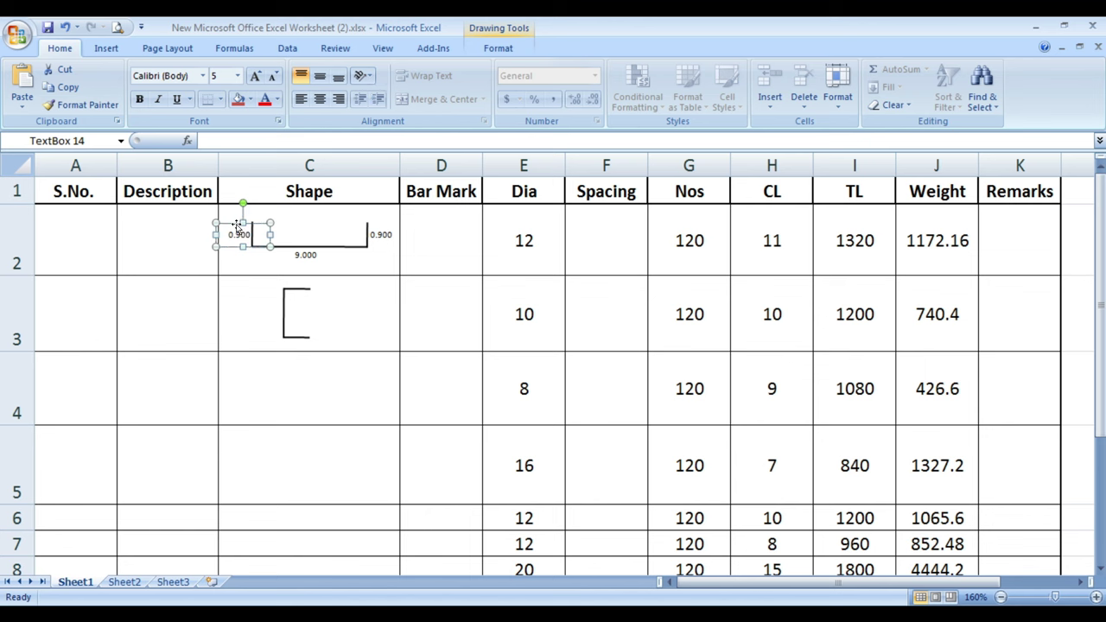
left_click(356, 301)
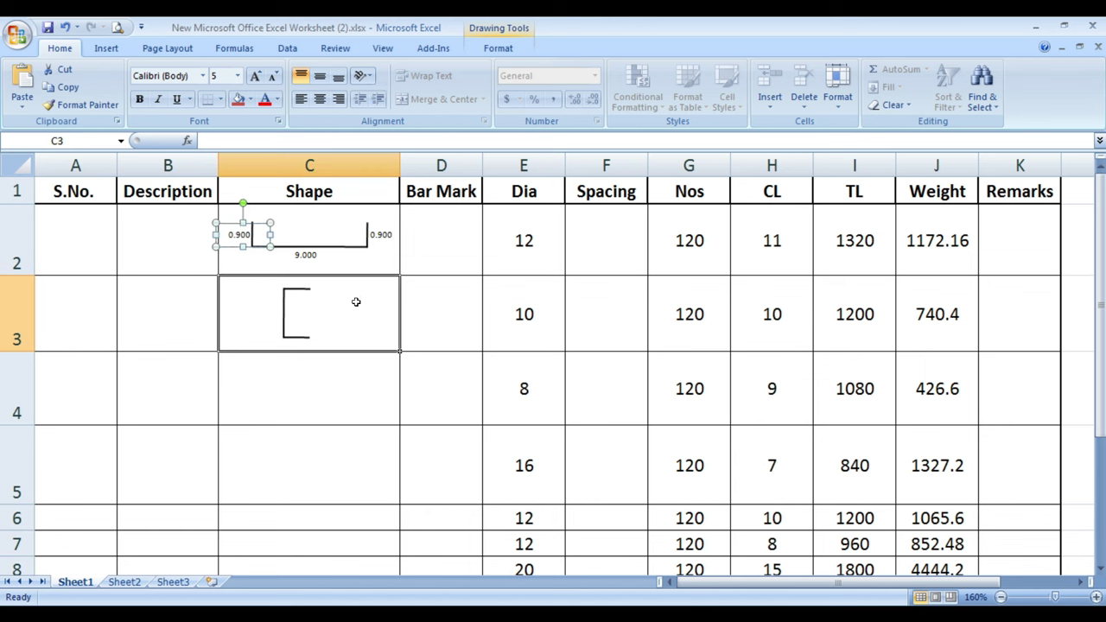
key("ctrl+v")
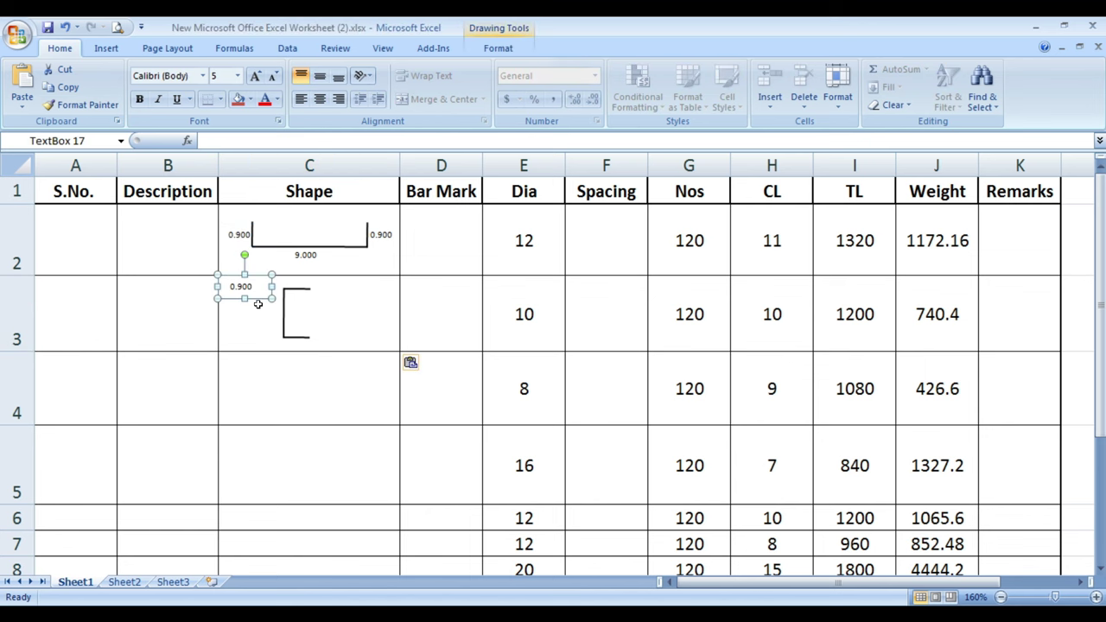
left_click_drag(262, 298, 317, 298)
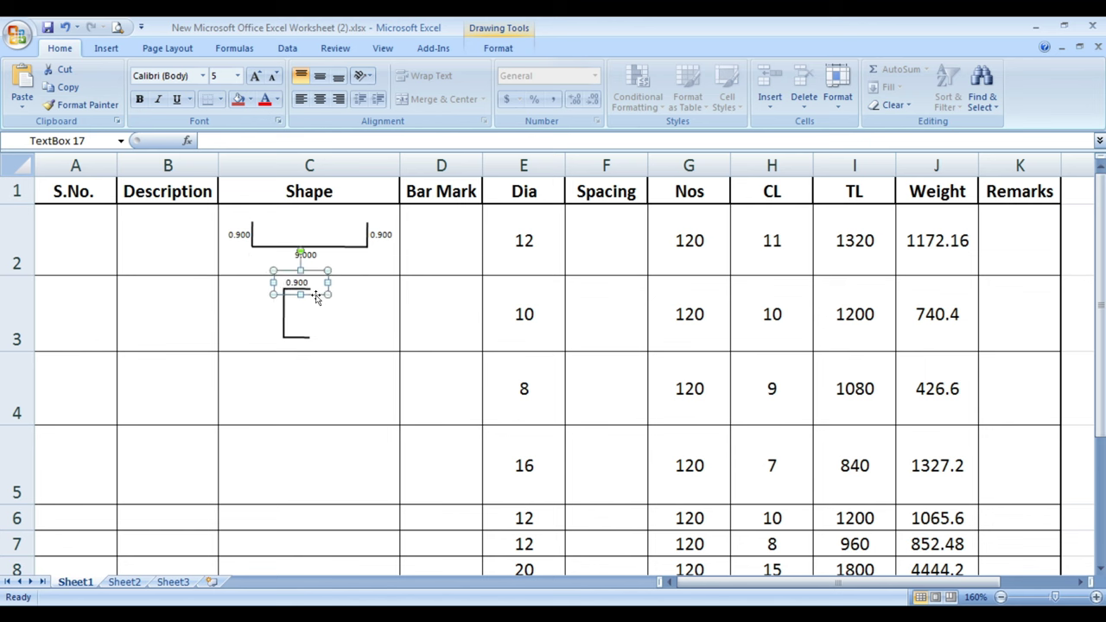
key("ctrl+d")
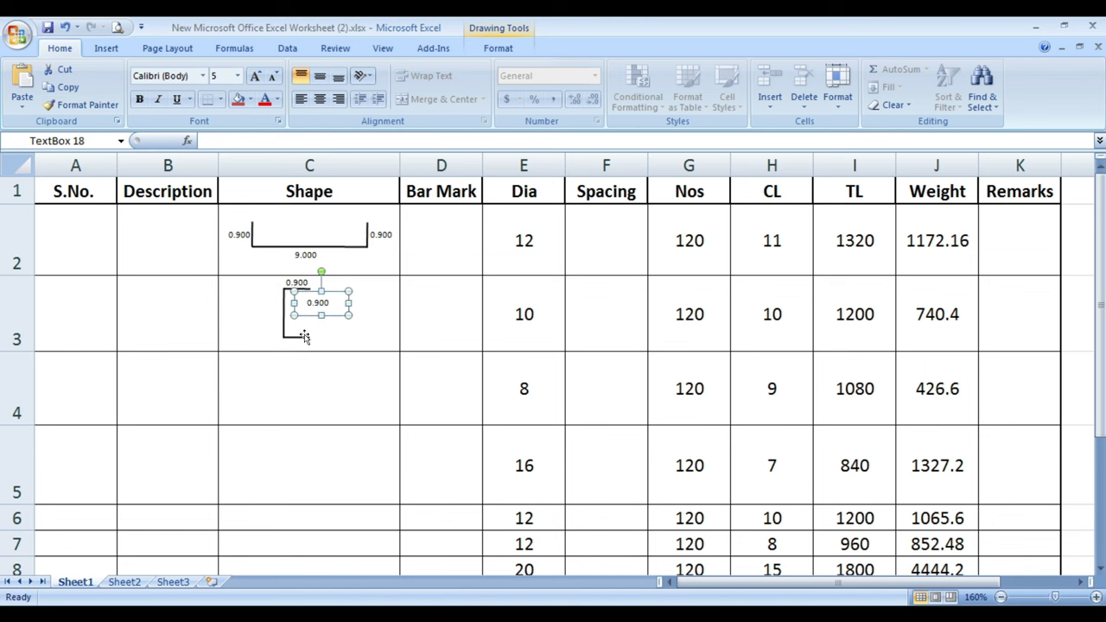
left_click_drag(329, 316, 287, 325)
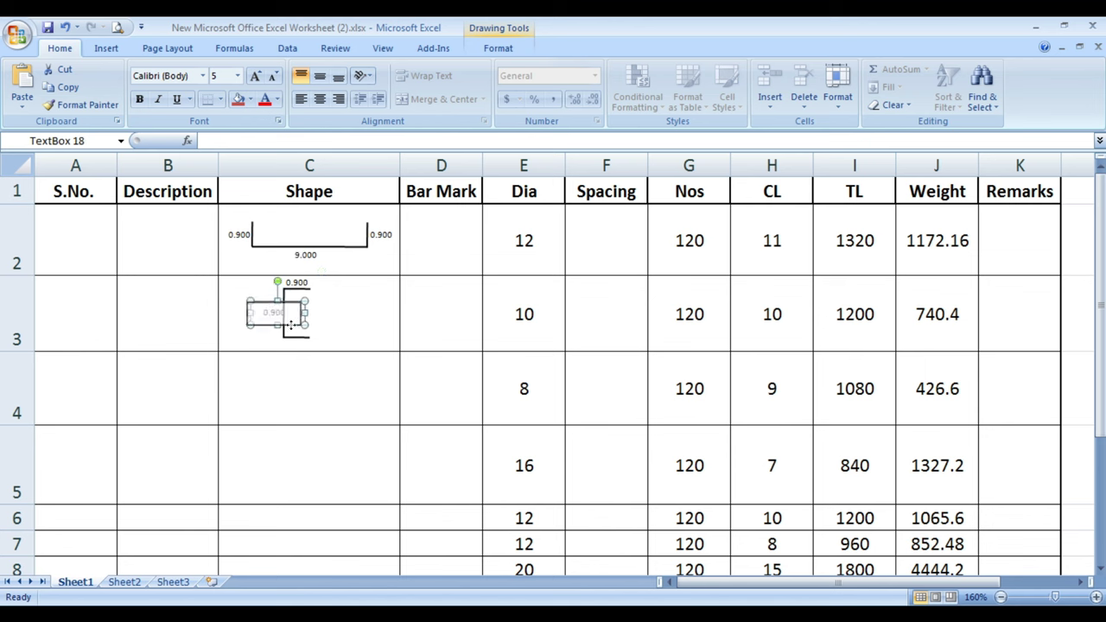
left_click_drag(292, 324, 288, 324)
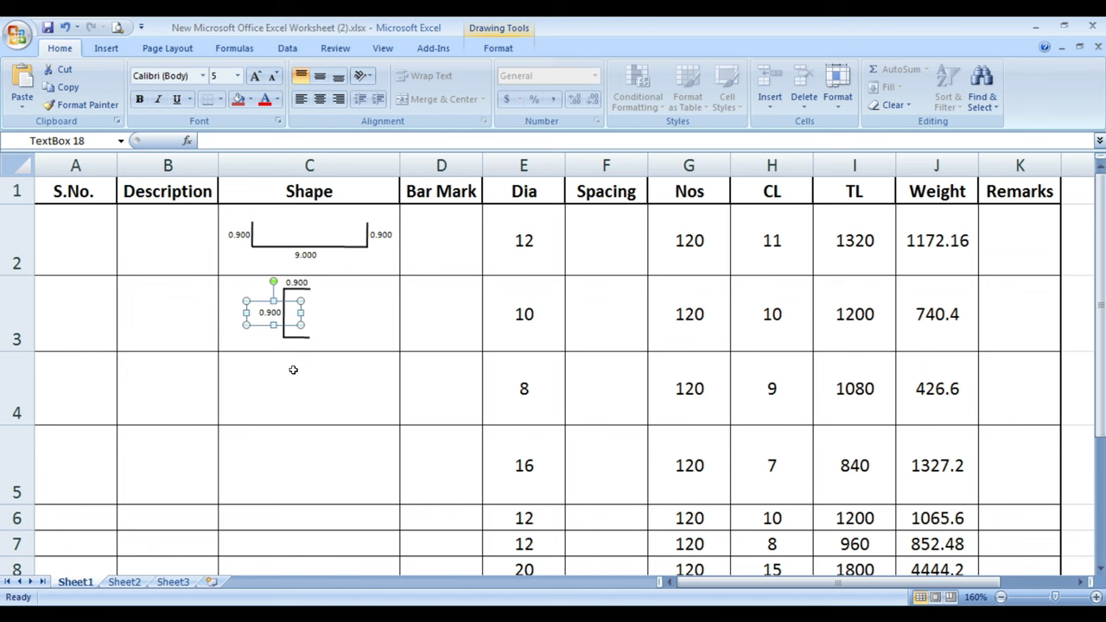
key("ctrl+d")
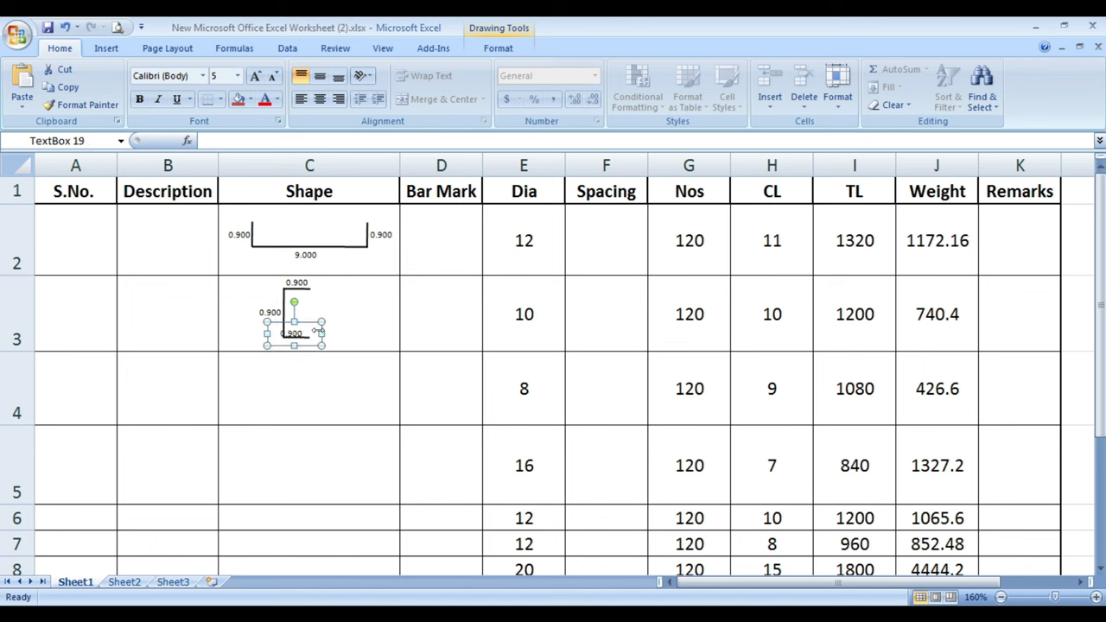
left_click_drag(306, 323, 316, 332)
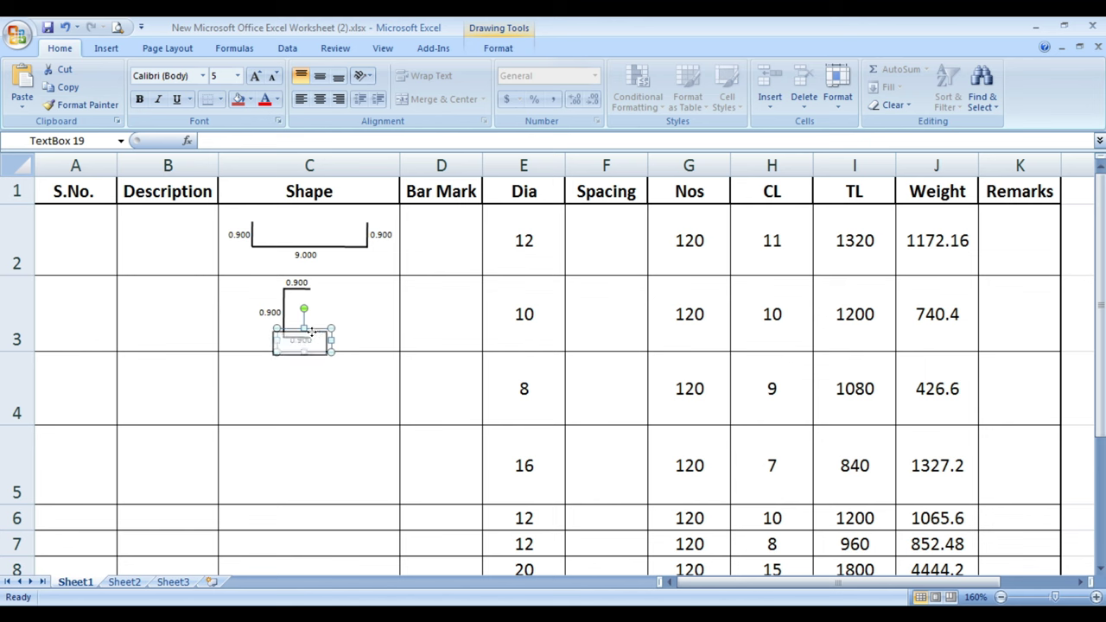
left_click(309, 389)
key("ctrl+s")
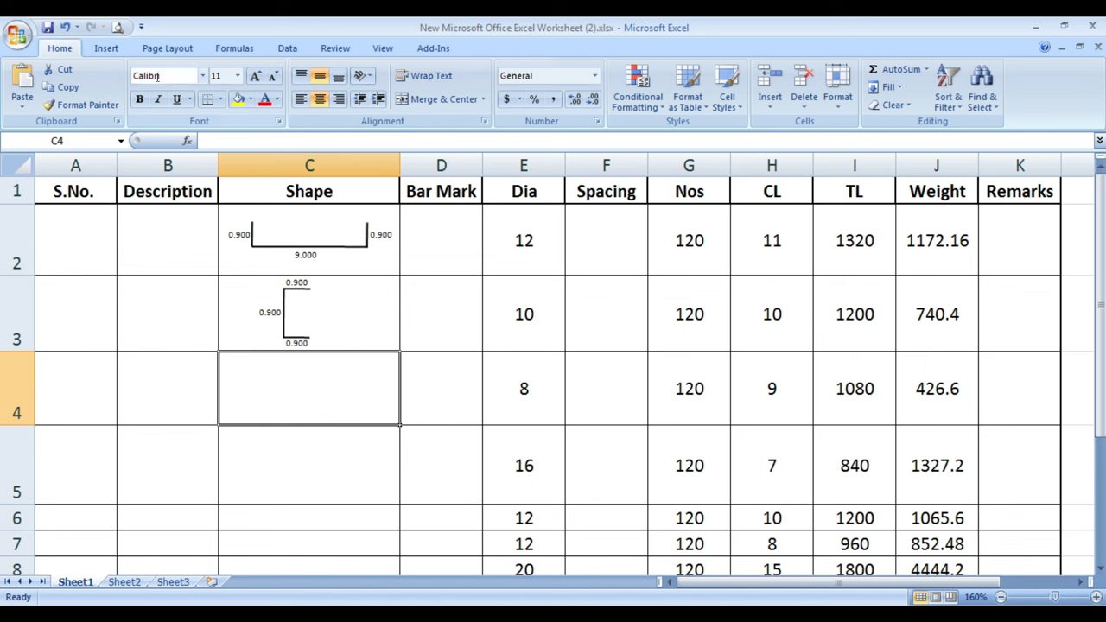
- Draw an oval circle in cell C4 and apply the black-outline, unfilled shape style
left_click(106, 50)
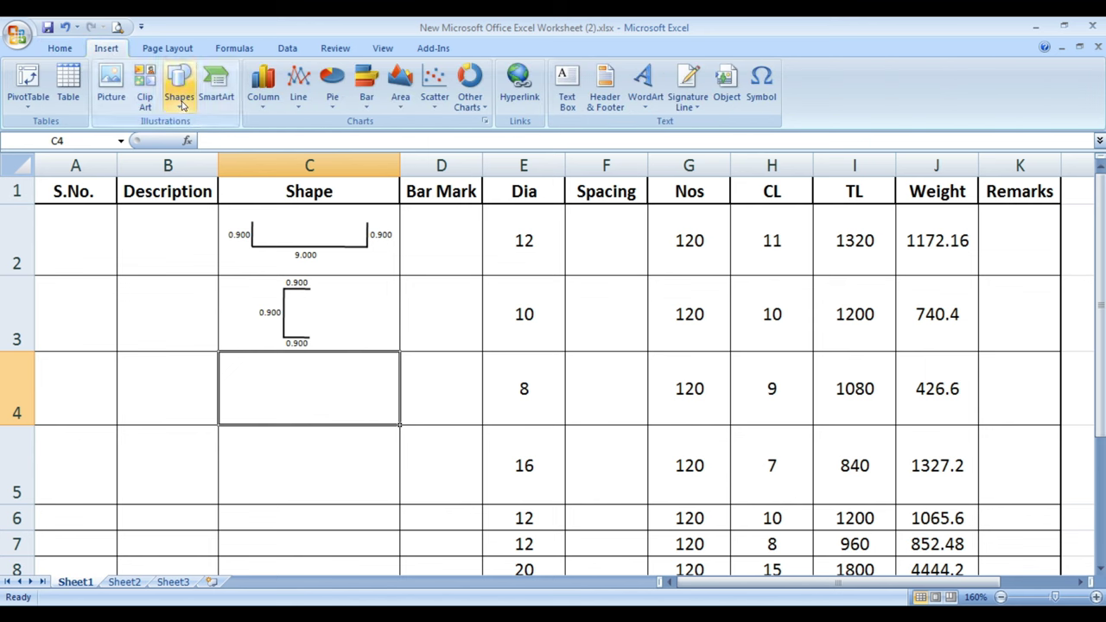
left_click(180, 104)
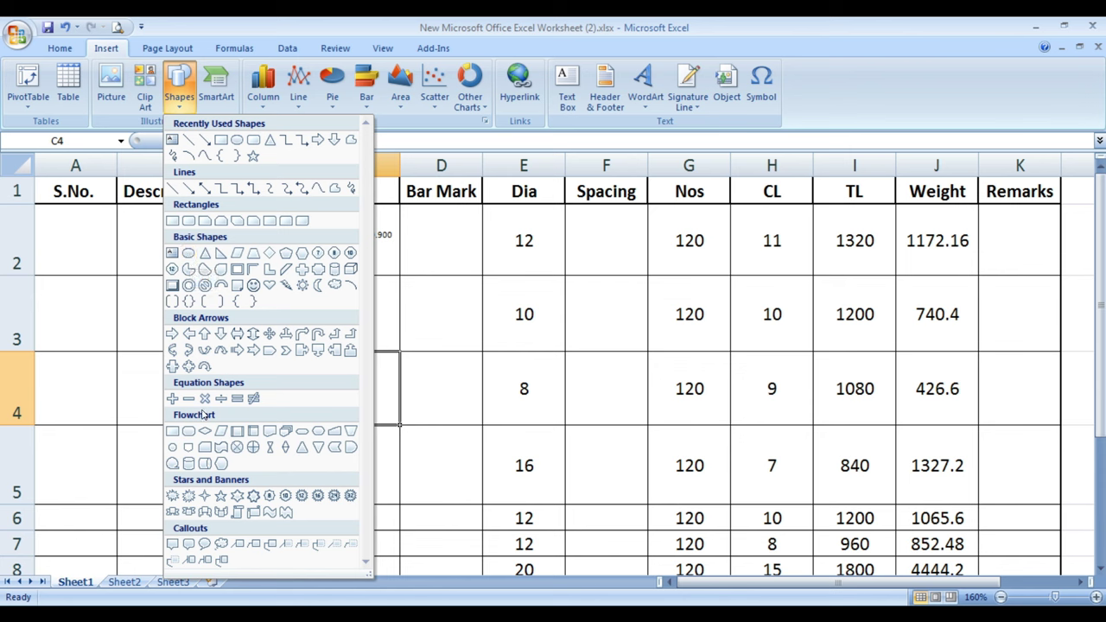
left_click(188, 253)
left_click_drag(270, 373, 333, 430)
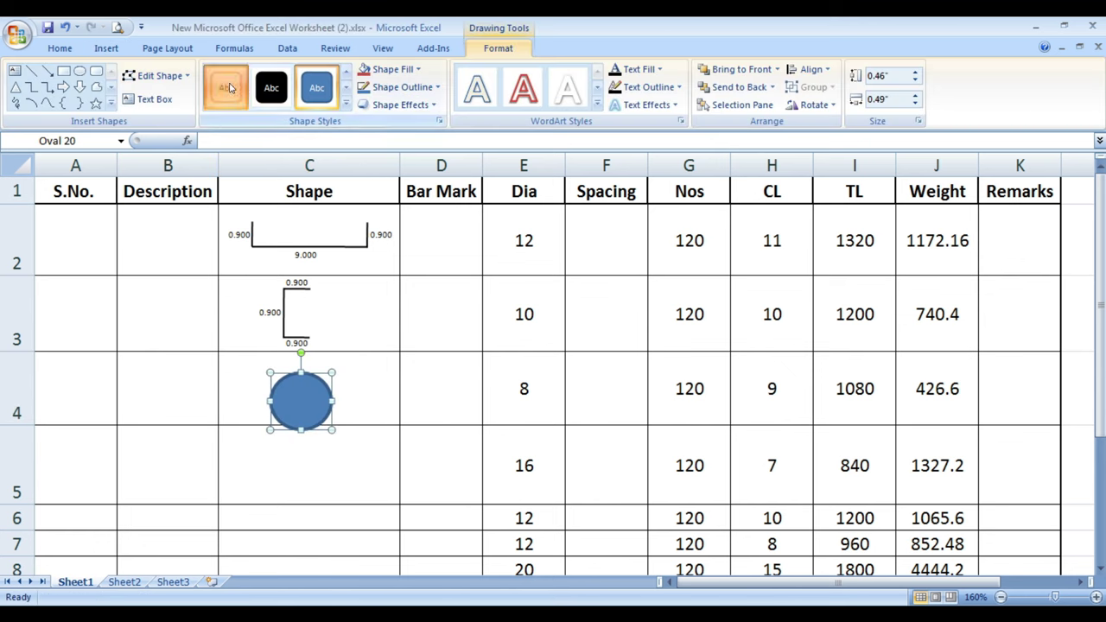
left_click(226, 87)
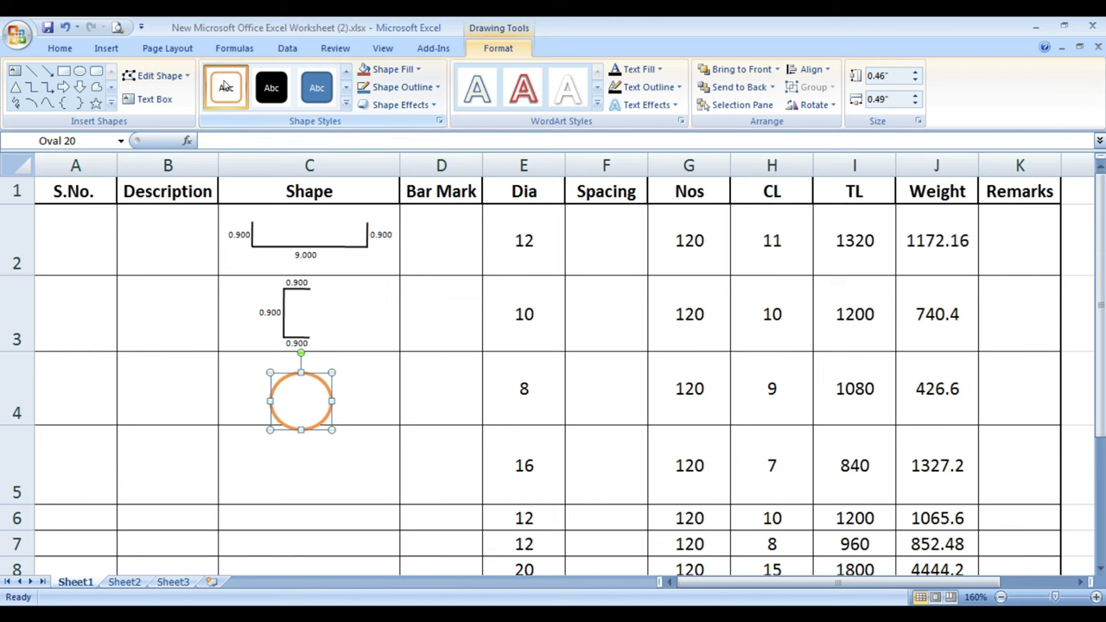
left_click(346, 104)
left_click(226, 87)
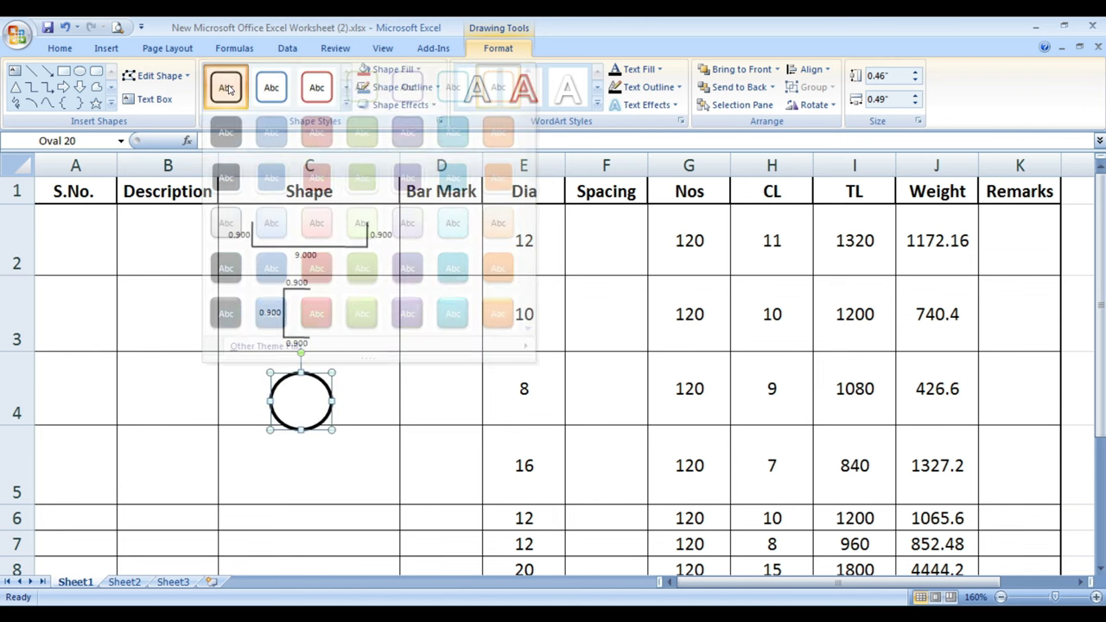
left_click_drag(321, 374, 319, 356)
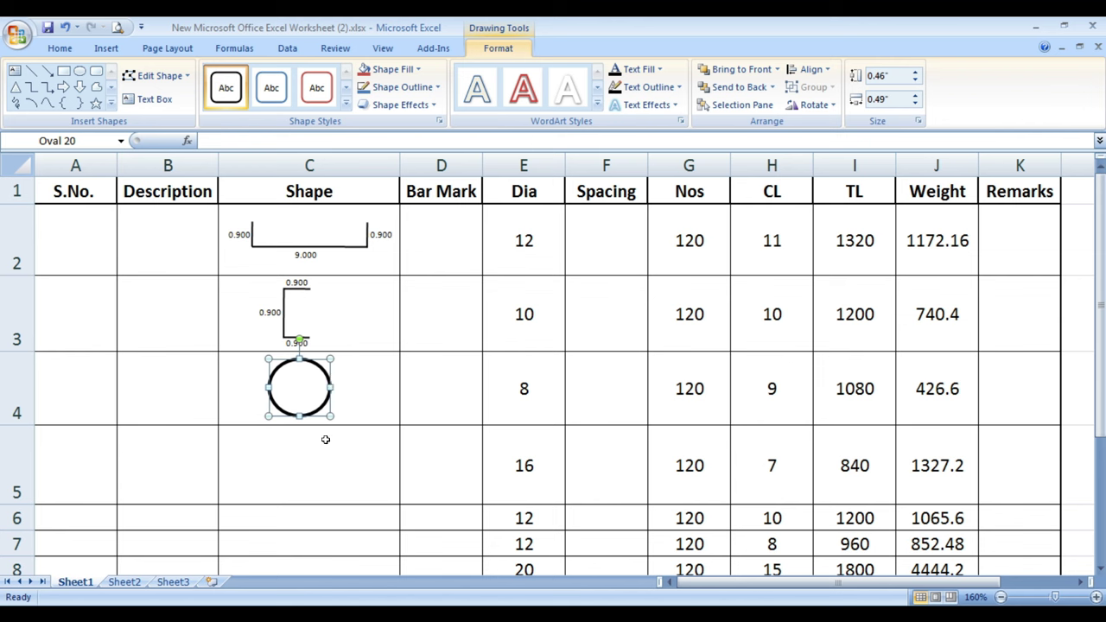
left_click(352, 397)
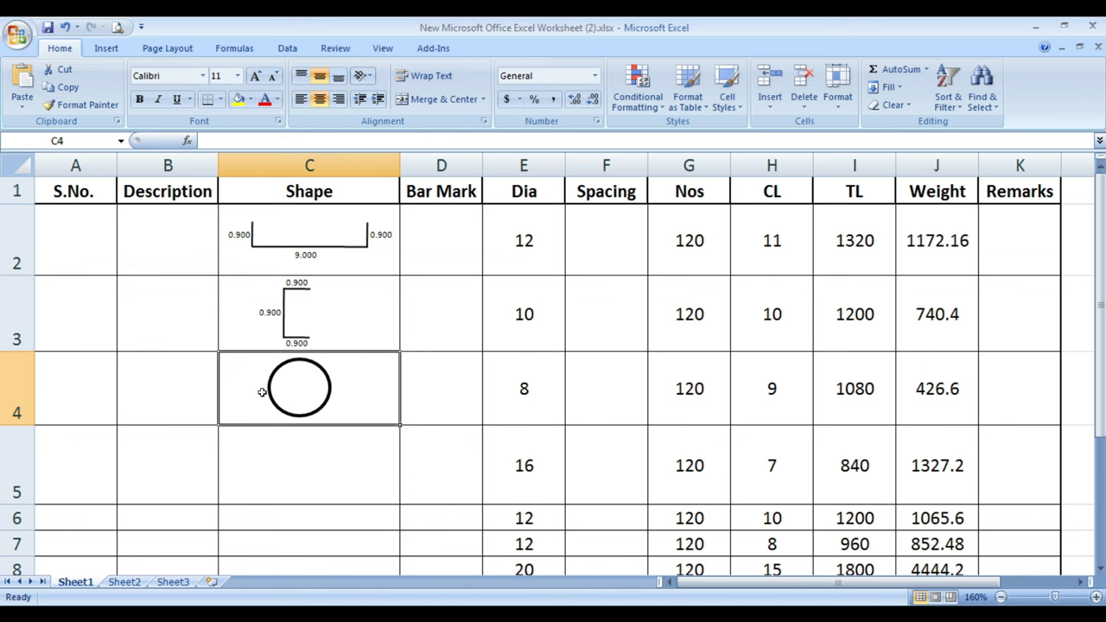
- Move a copied 0.900 label inside the C4 circle
left_click(272, 313)
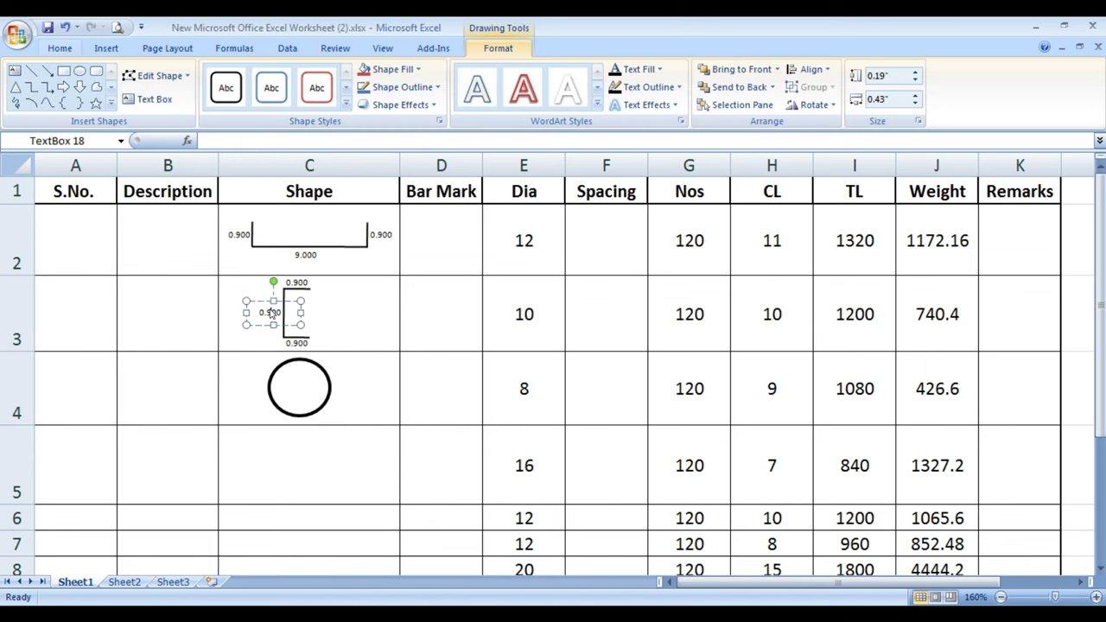
left_click(291, 330)
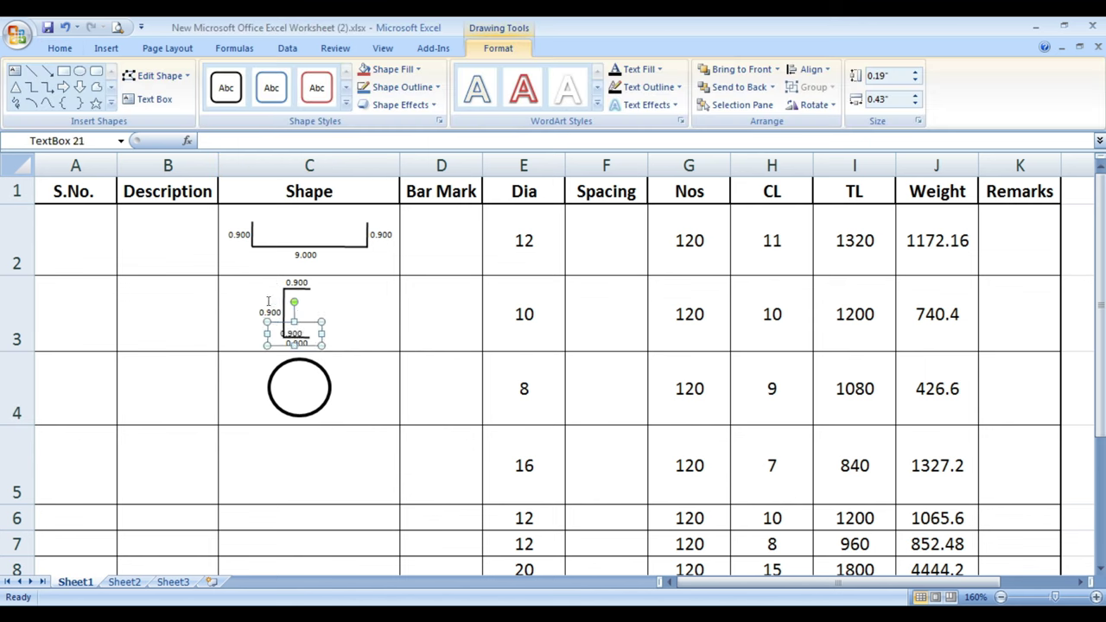
mouse_move(308, 345)
left_mouse_down()
mouse_move(336, 389)
mouse_move(316, 400)
left_mouse_up()
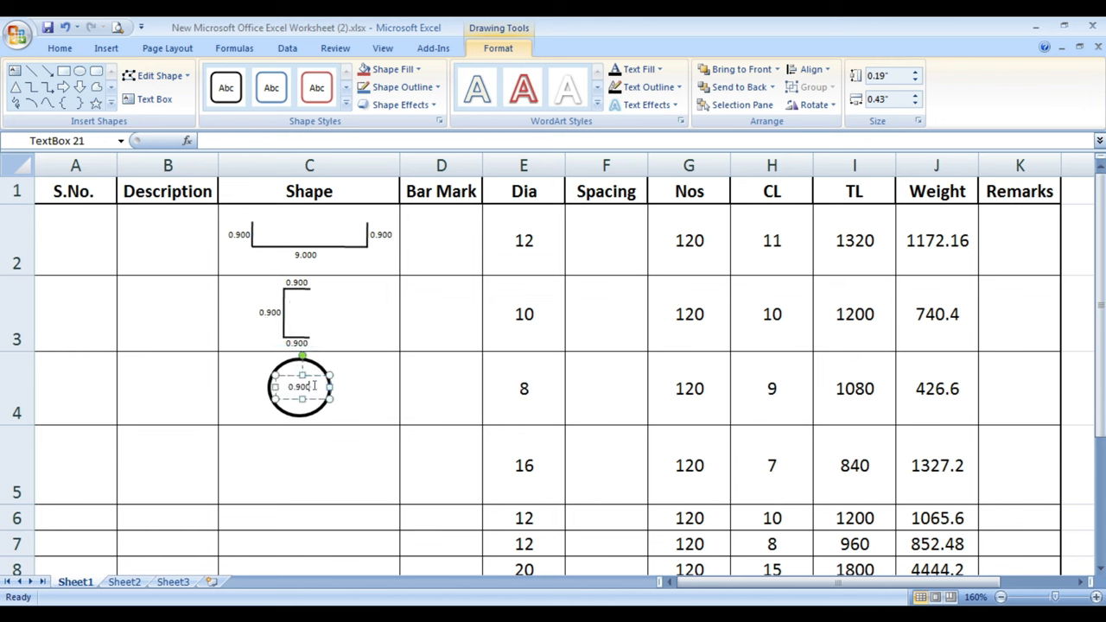
- Change the C-bracket's back label to 8.000
left_click(285, 313)
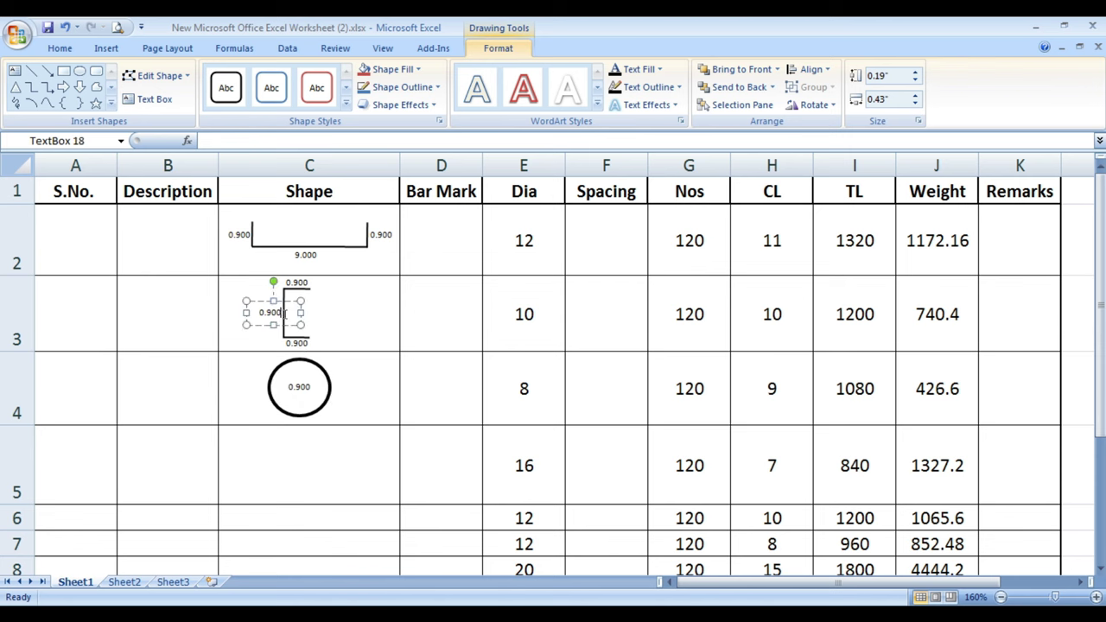
left_click_drag(258, 313, 298, 316)
type("8")
left_click(251, 370)
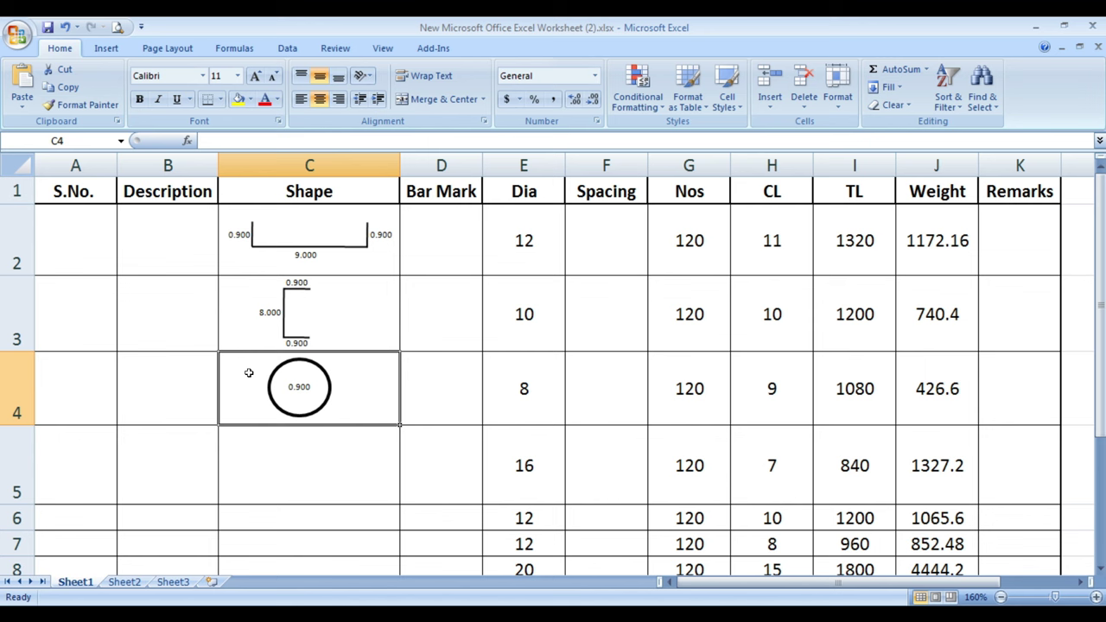
- Edit the circle's label to read 2.500
left_click(309, 388)
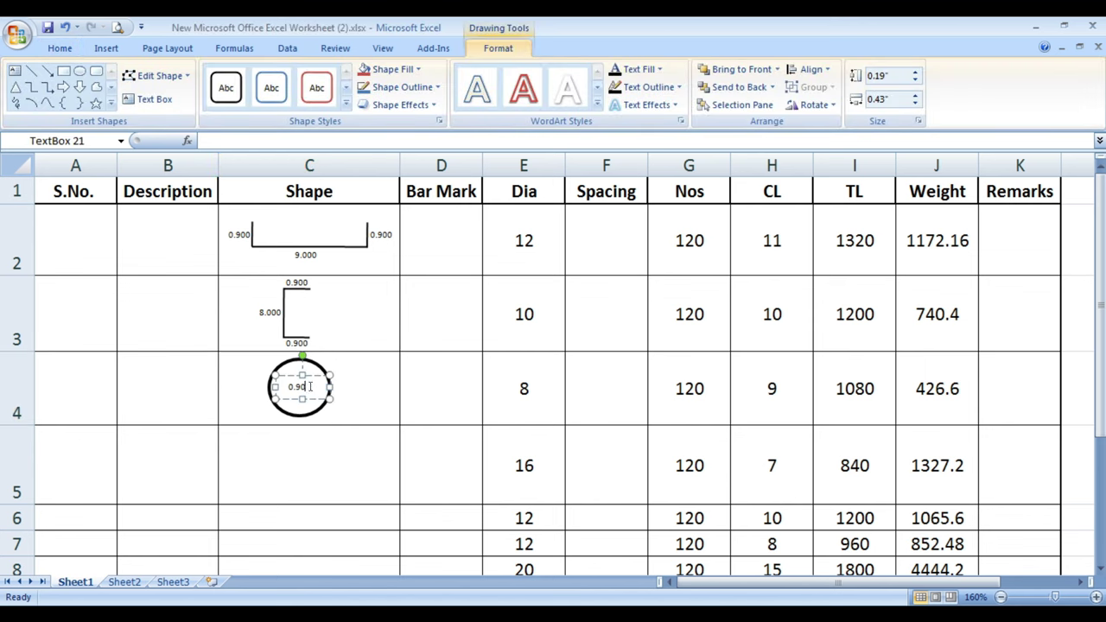
key("BackSpace")
type("0")
left_click(312, 451)
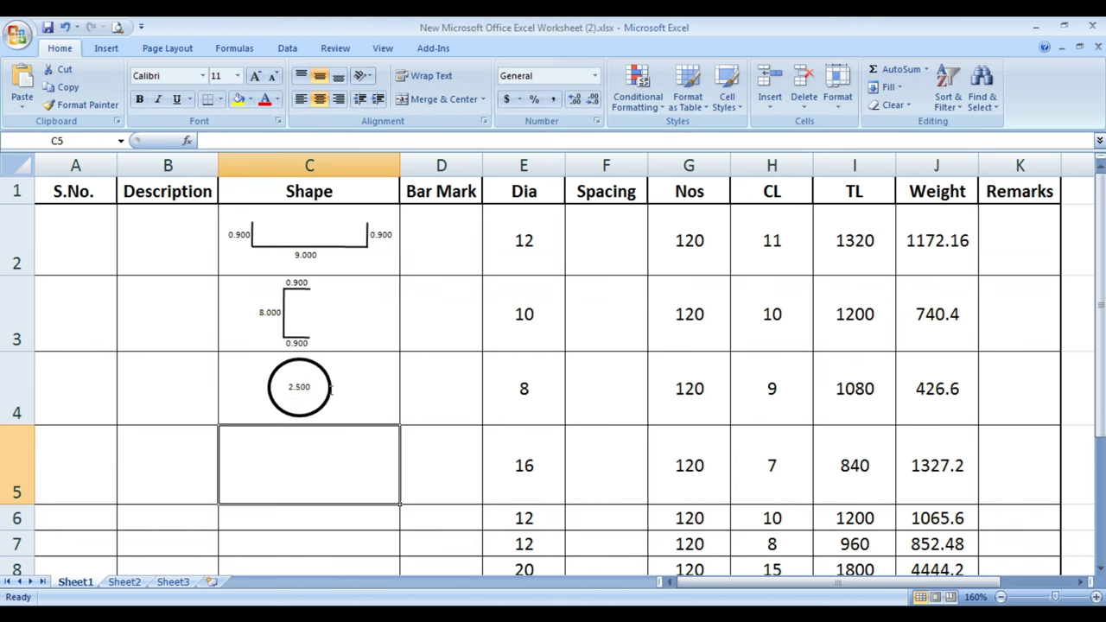
- Enlarge the C4 circle slightly and set its outline width to 1 pt
left_click(328, 374)
left_click(322, 369)
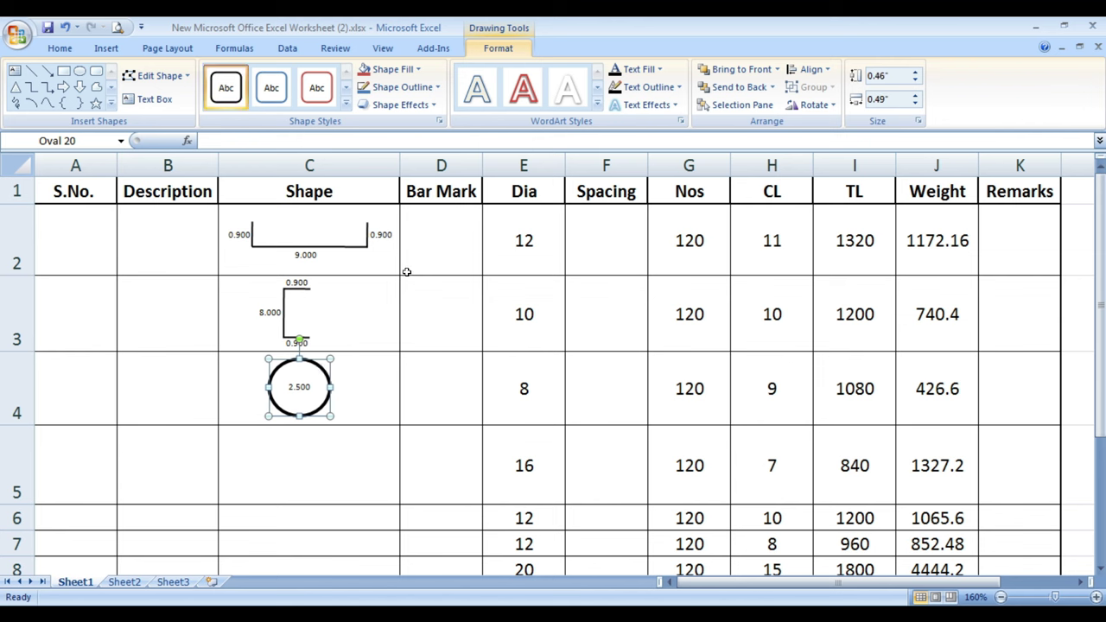
key("shift+Up")
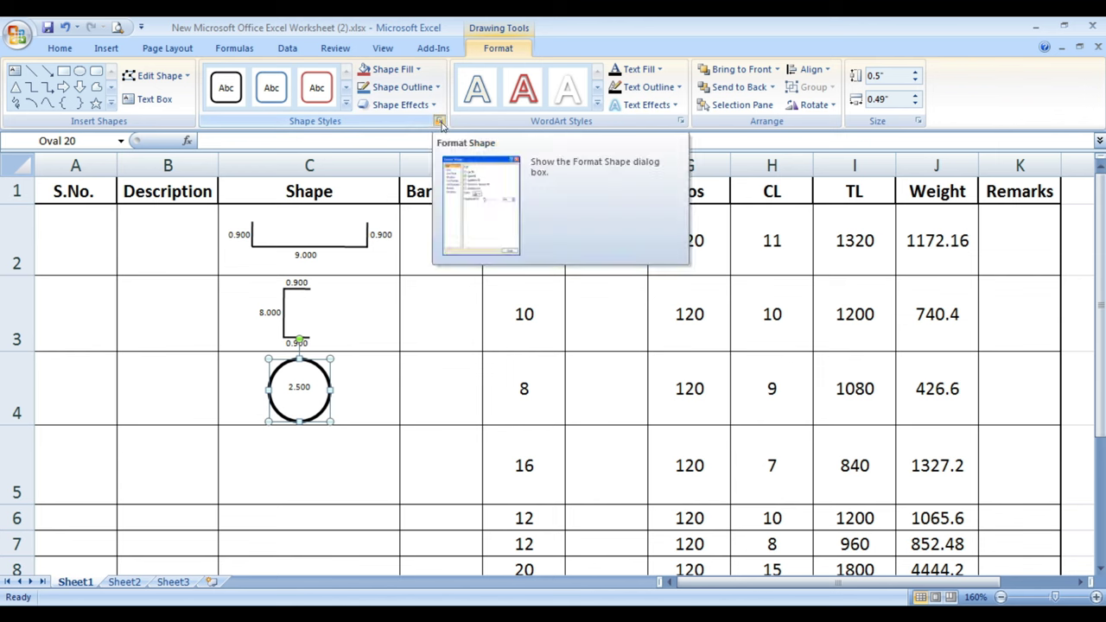
left_click(439, 122)
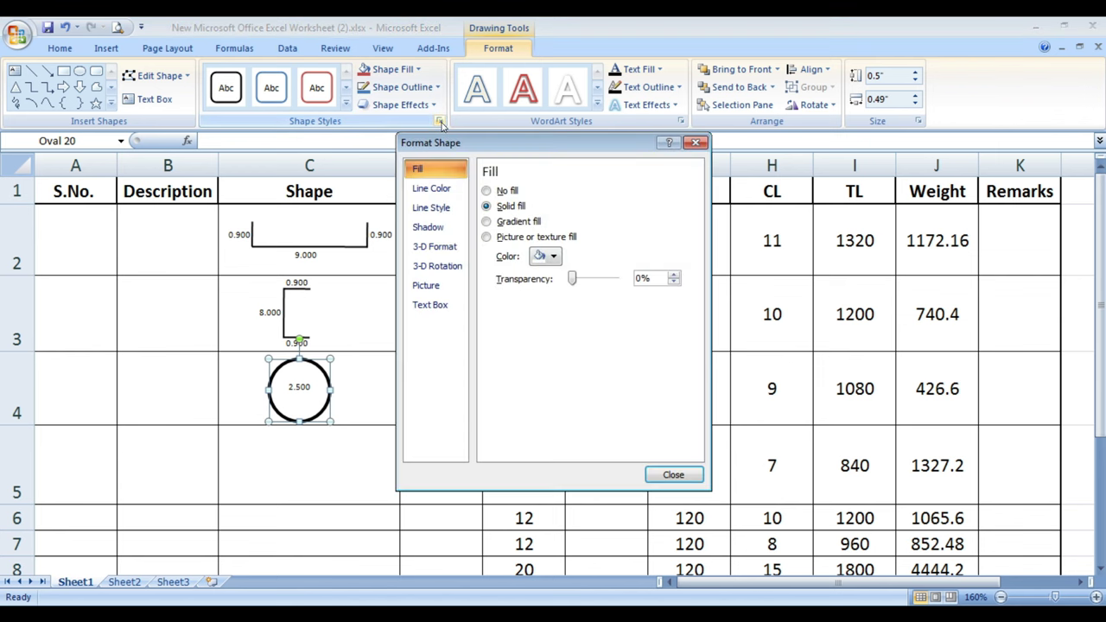
left_click(435, 209)
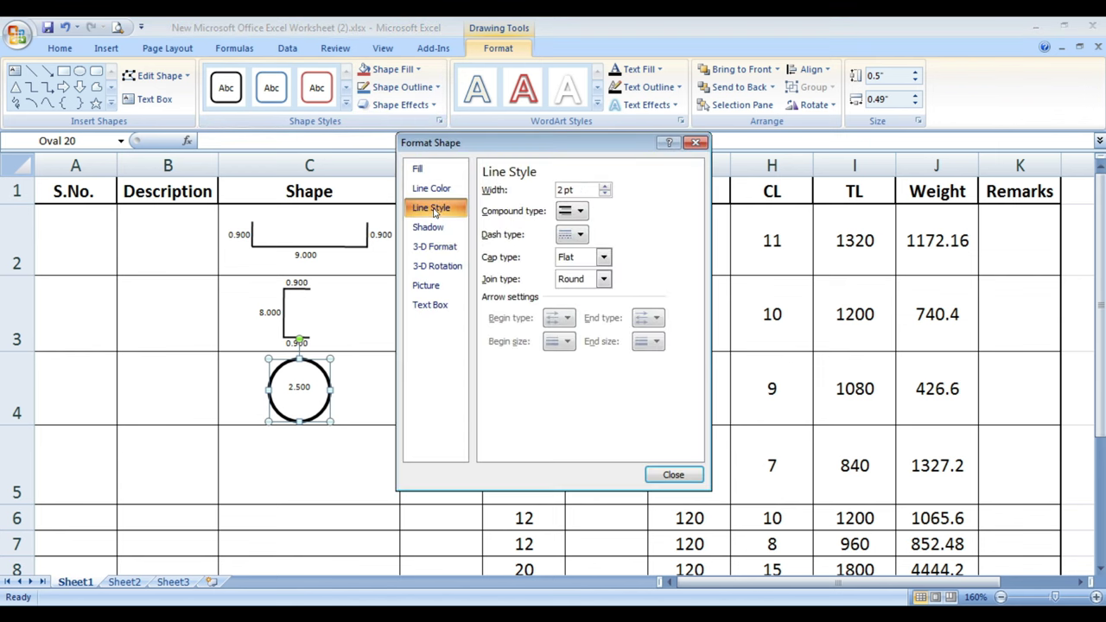
left_click(605, 194)
left_click(605, 193)
left_click(605, 194)
left_click(605, 194)
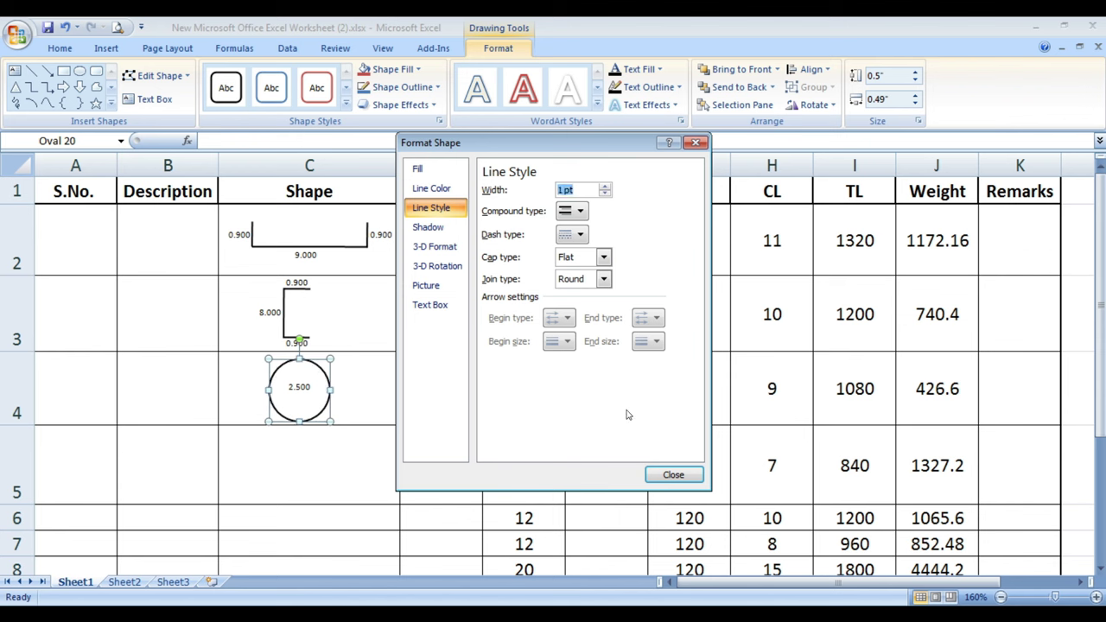
left_click(673, 474)
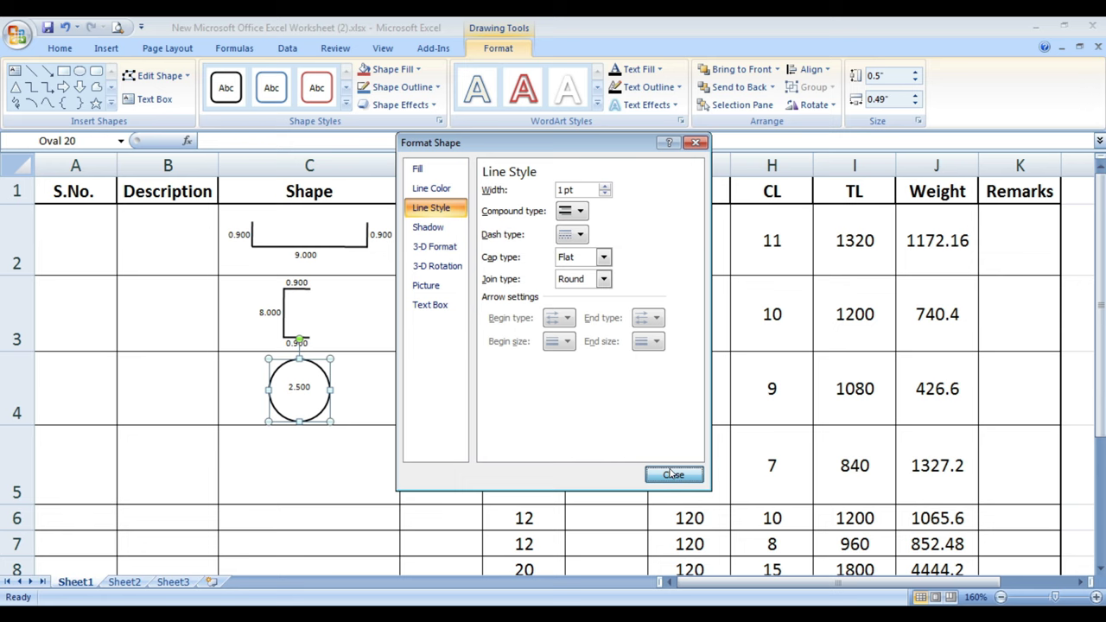
- Nudge the circle slightly upward within cell C4
left_click(311, 445)
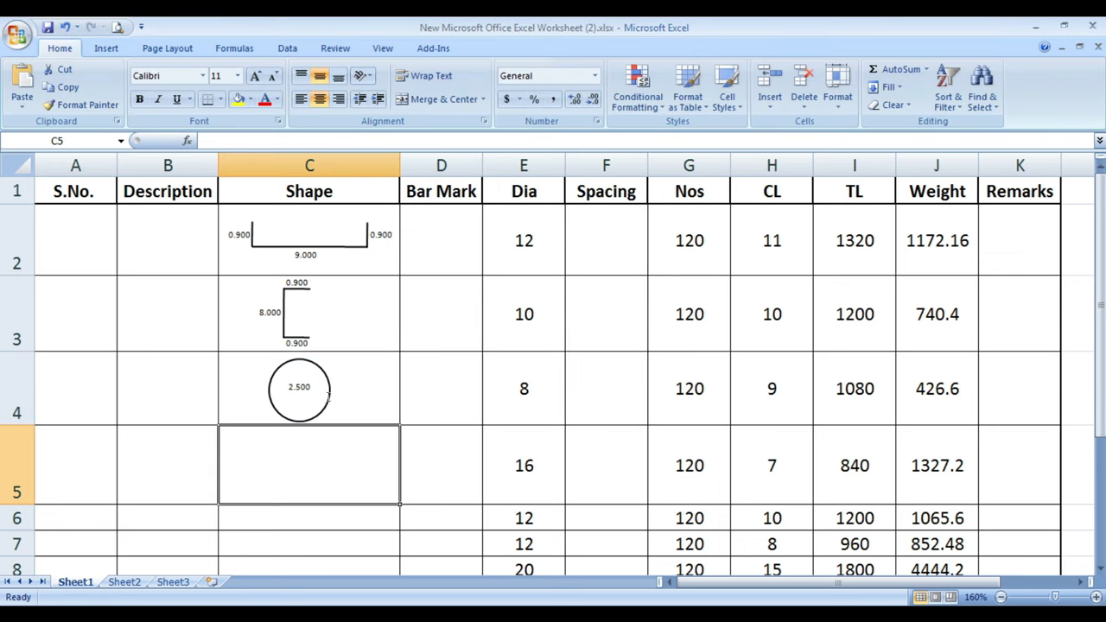
left_click(330, 389)
left_click(322, 370)
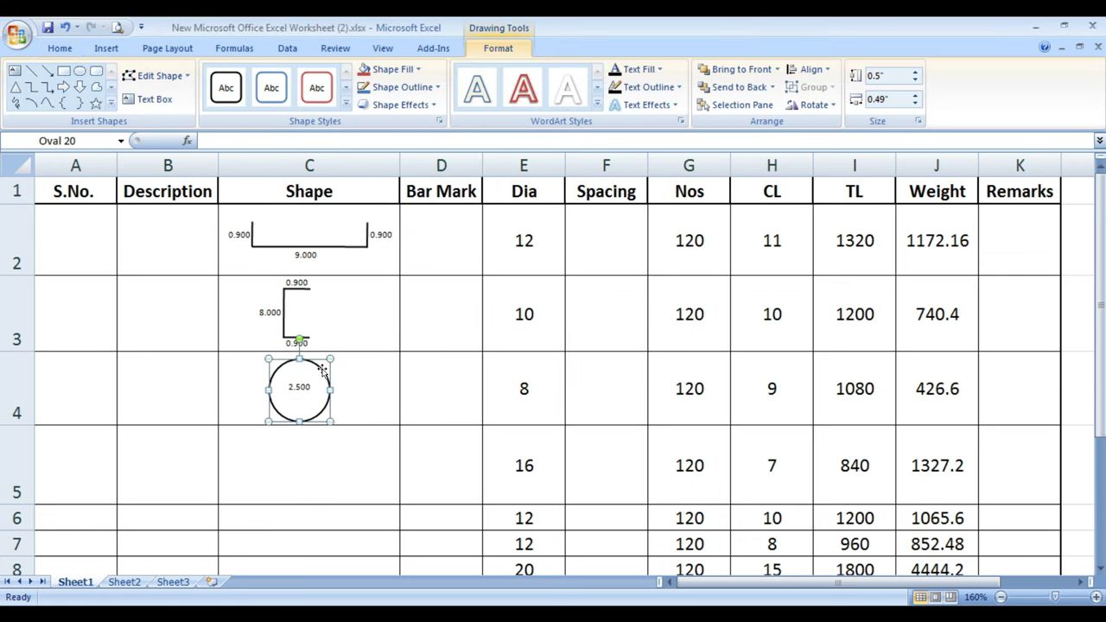
left_click_drag(322, 370, 321, 368)
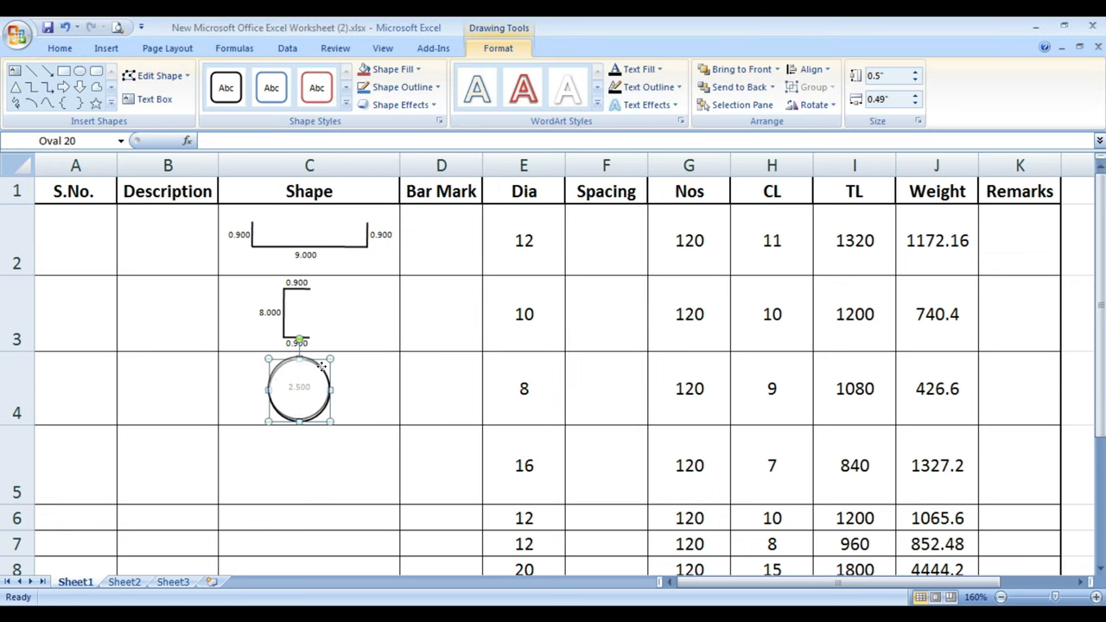
left_click(346, 466)
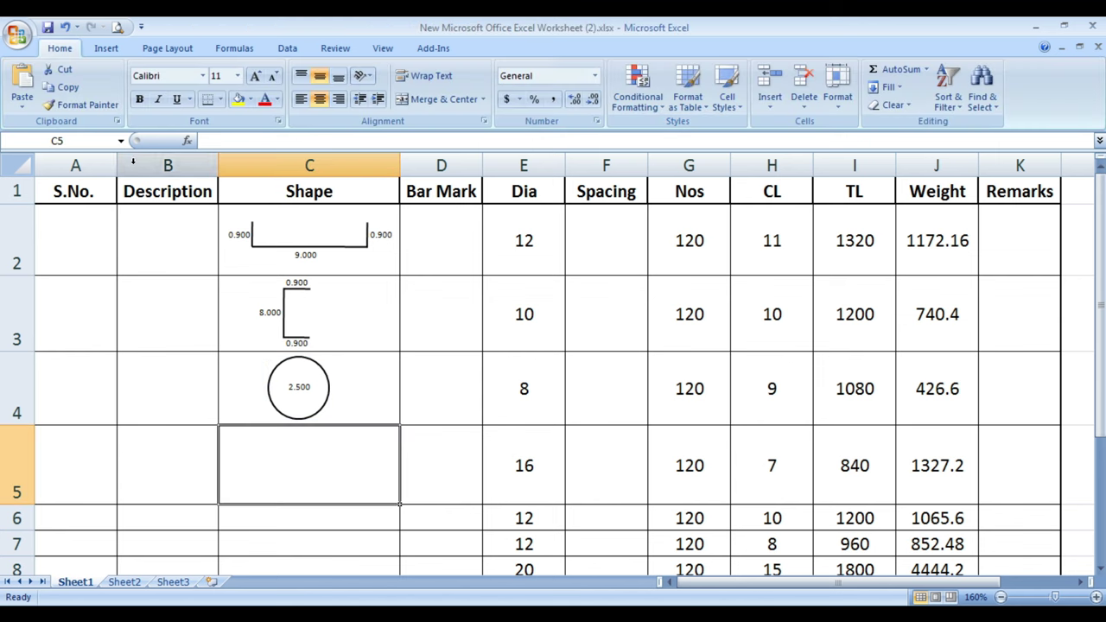
- Draw a rectangle in cell C5 with the white-fill, black-outline shape style
left_click(106, 48)
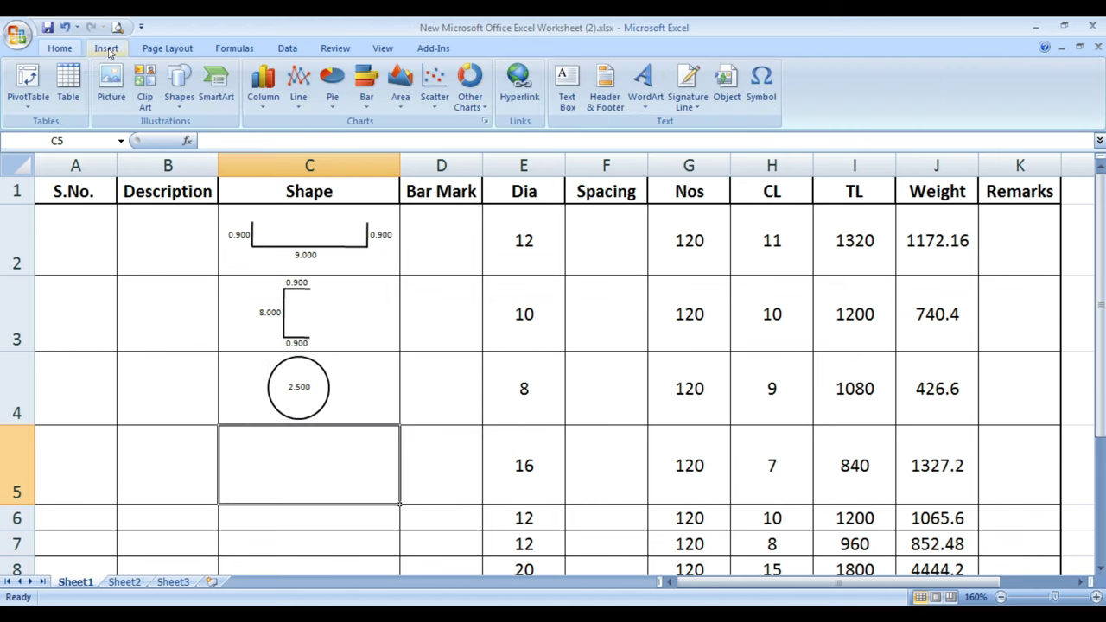
left_click(179, 87)
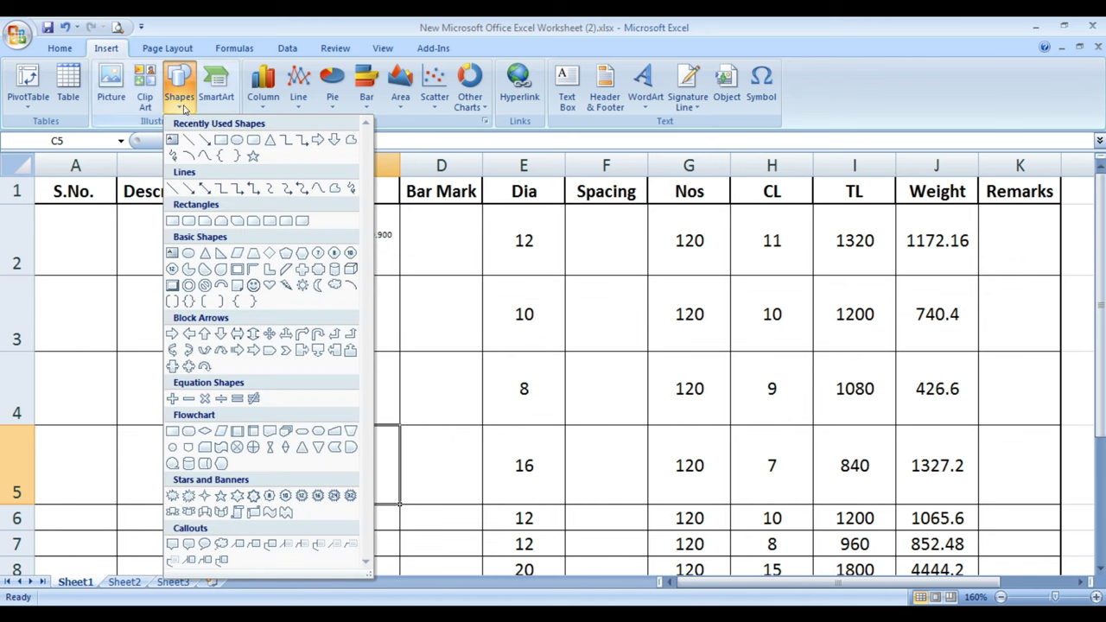
left_click(220, 140)
left_click_drag(261, 442, 346, 495)
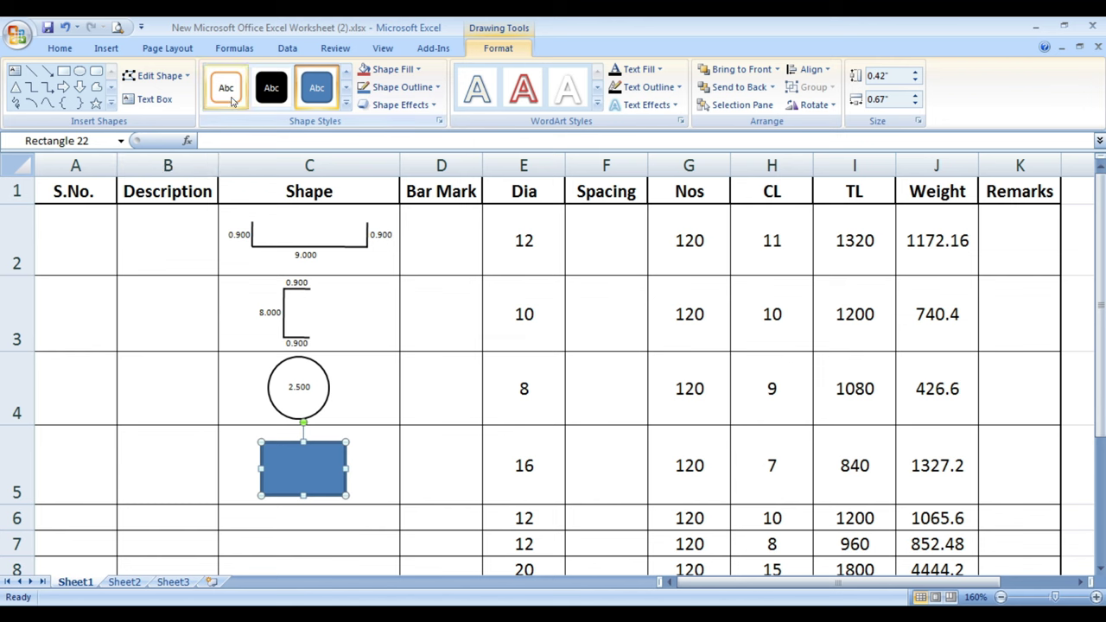
left_click(346, 104)
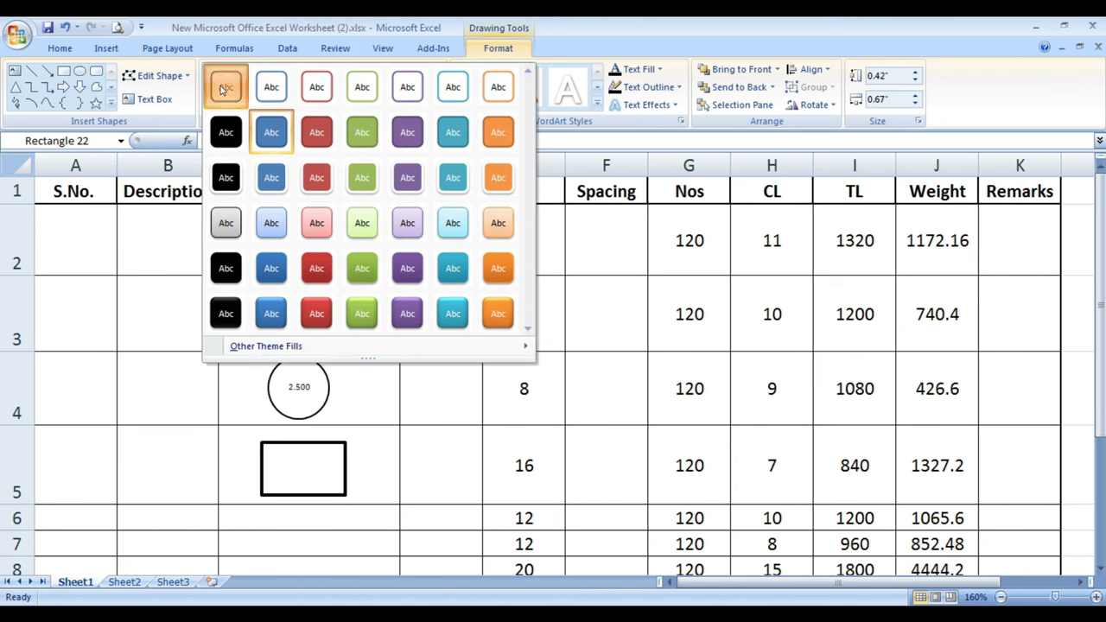
left_click(226, 87)
- Set the rectangle's outline width to 1 pt in Format Shape
left_click(439, 121)
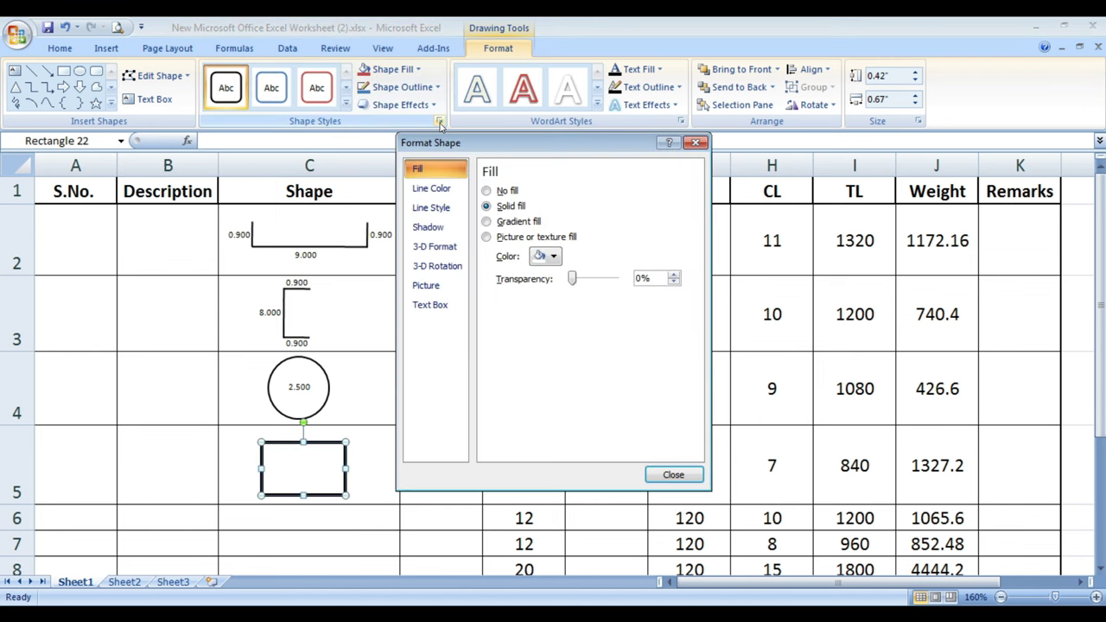
left_click(432, 207)
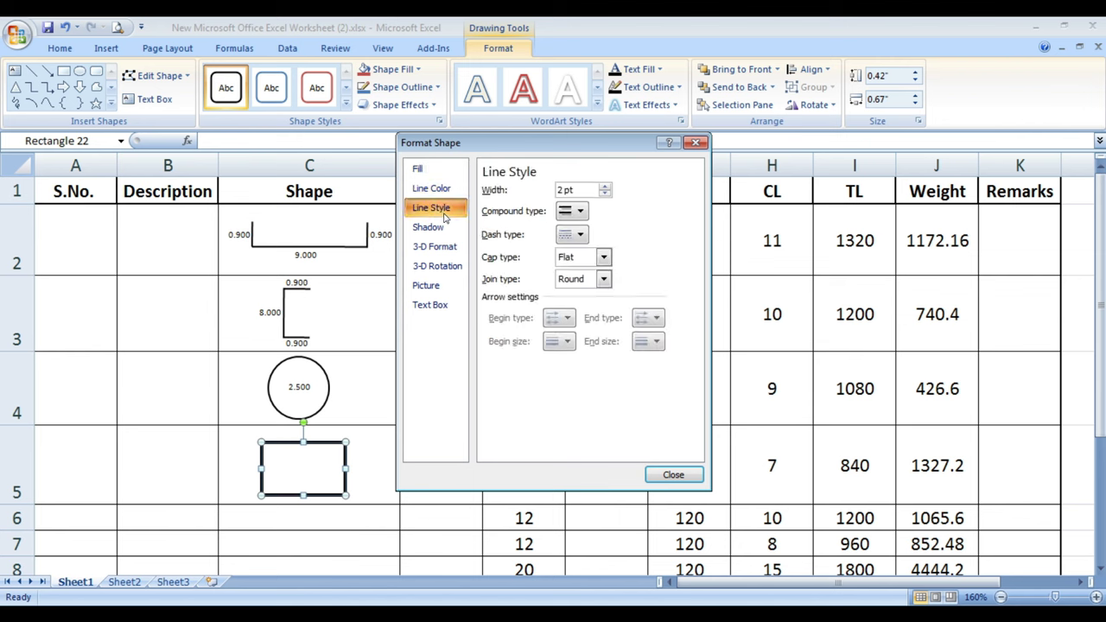
left_click(604, 195)
left_click(604, 195)
left_click(604, 195)
left_click(604, 195)
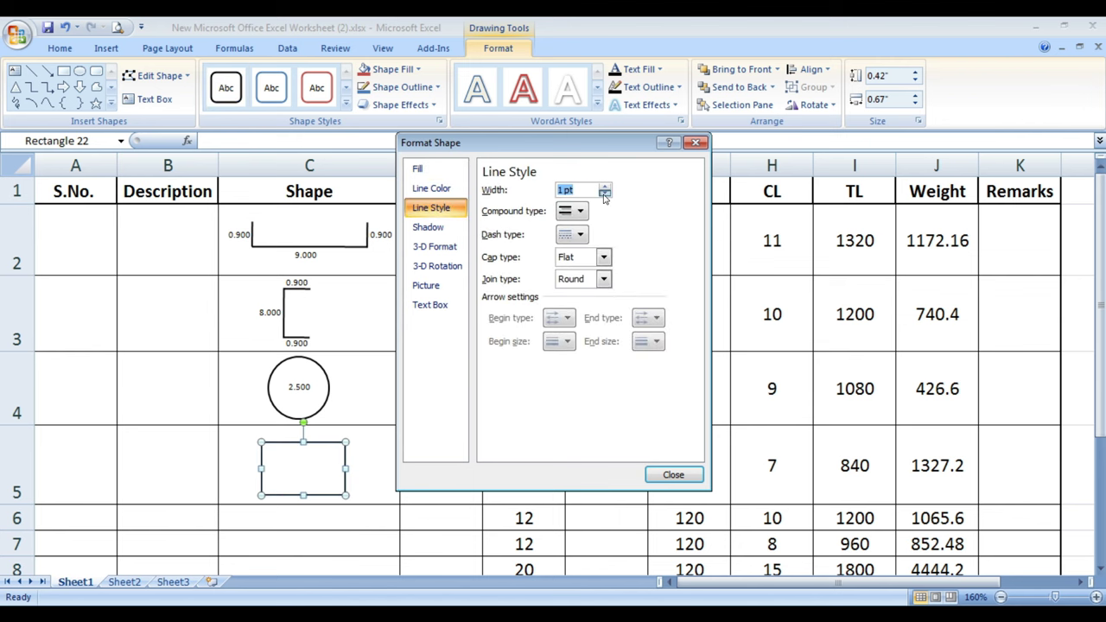
left_click(673, 475)
left_click(363, 476)
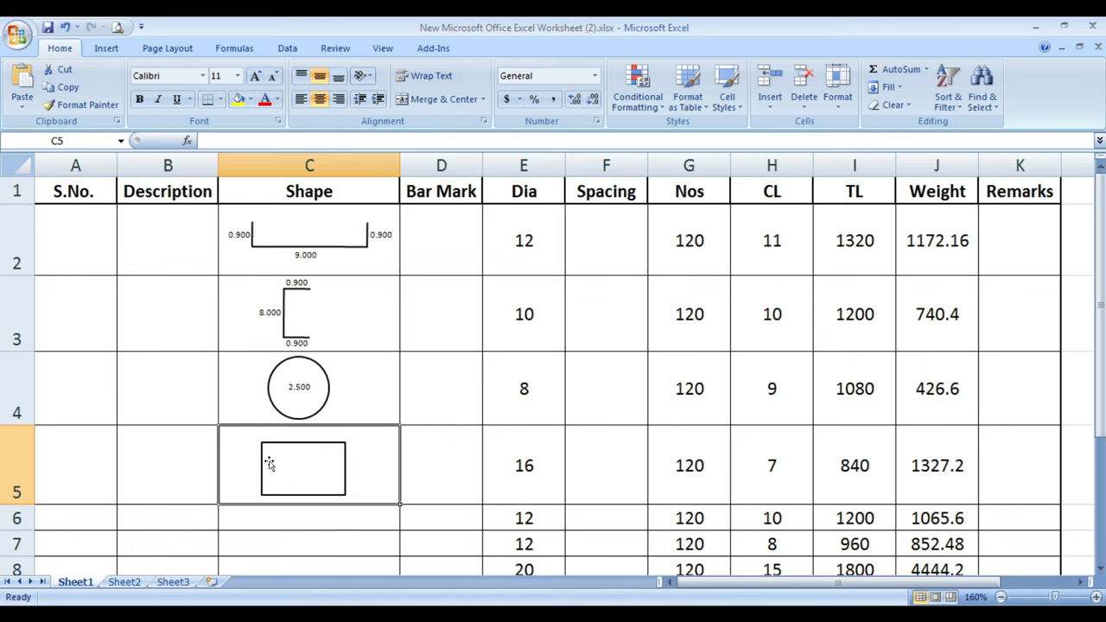
- Draw a line on the C5 rectangle's left edge and reshape it into a short diagonal
left_click(106, 49)
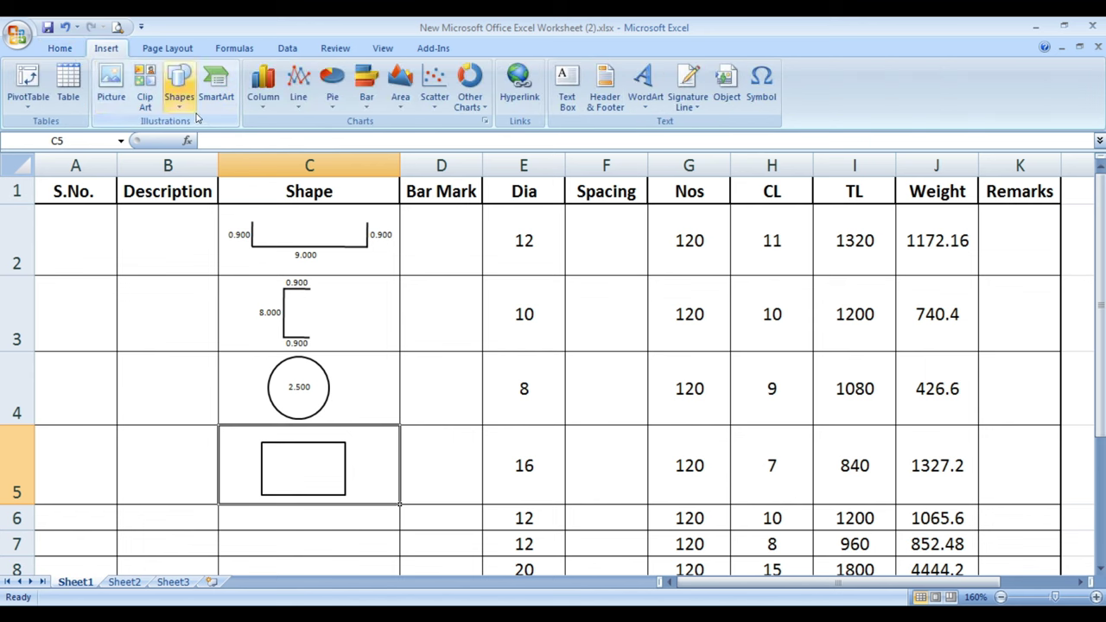
left_click(181, 102)
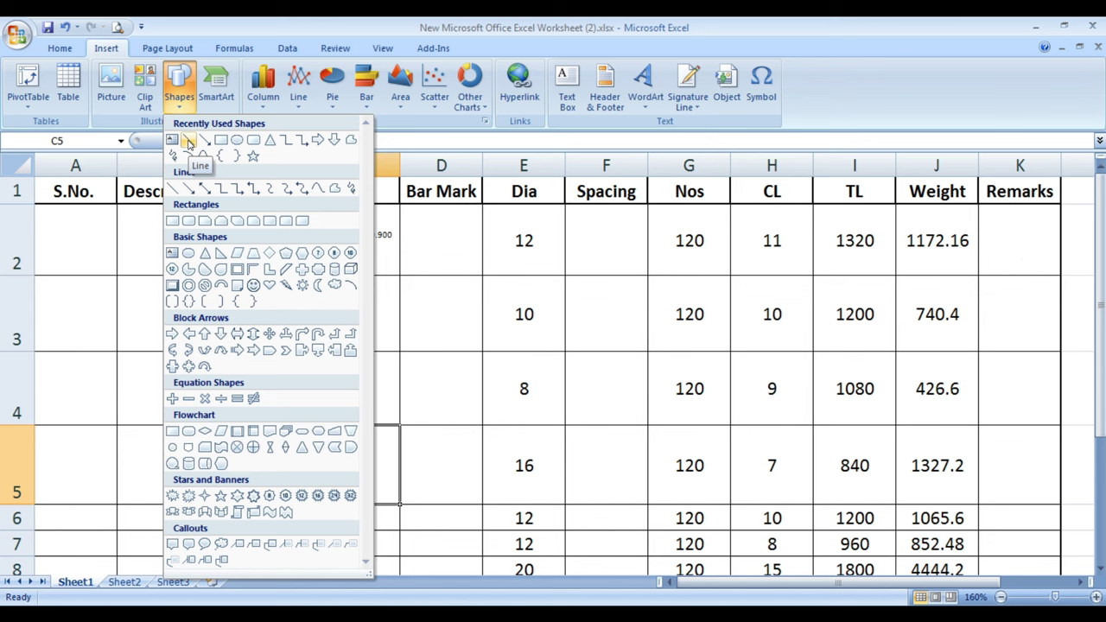
left_click(189, 141)
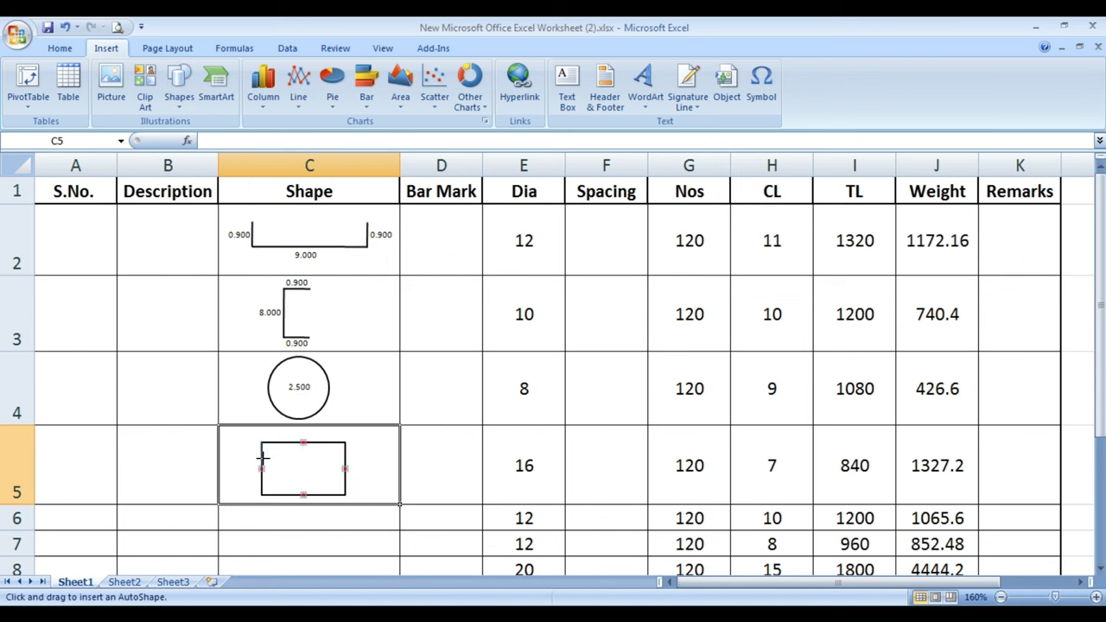
left_click_drag(261, 441, 261, 470)
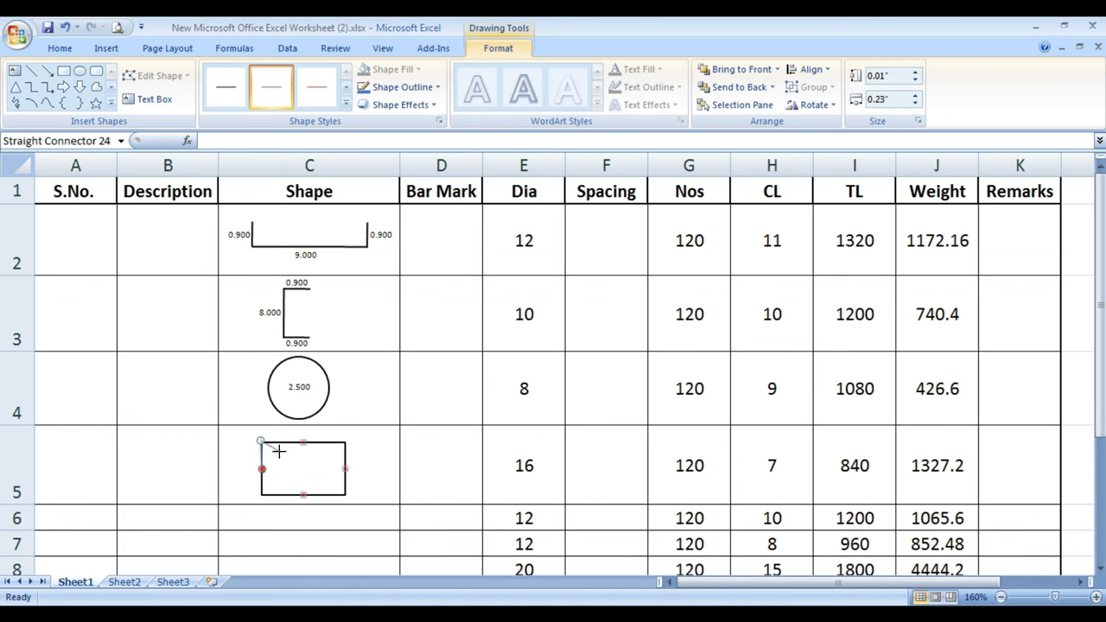
left_click(291, 464)
left_click_drag(261, 469, 276, 452)
- Duplicate the diagonal line with Ctrl+D and place the copy beside the first one
key("ctrl+d")
left_click_drag(268, 454, 270, 454)
left_click(324, 480)
key("Escape")
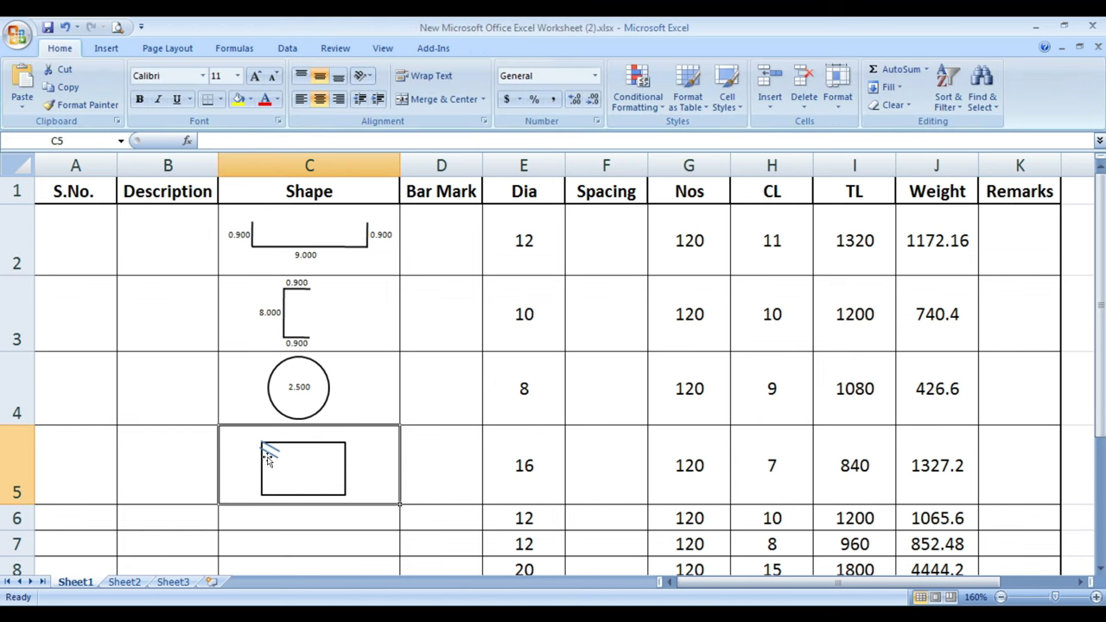
left_click(268, 457)
left_click(277, 453)
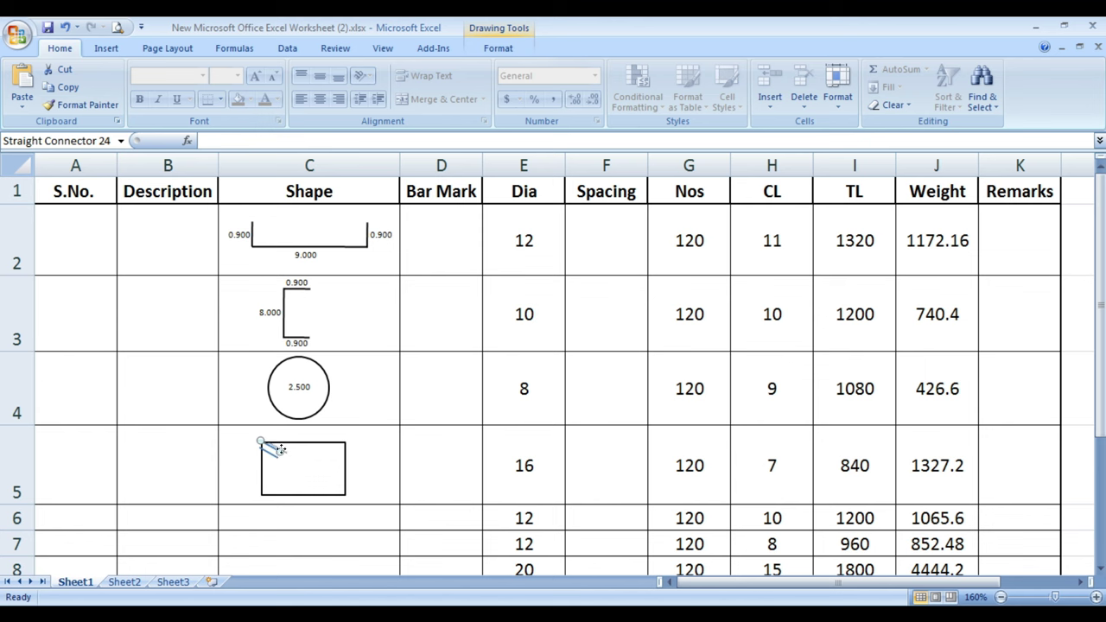
left_click(290, 476)
left_click(274, 457)
left_click(296, 474)
left_click(302, 500)
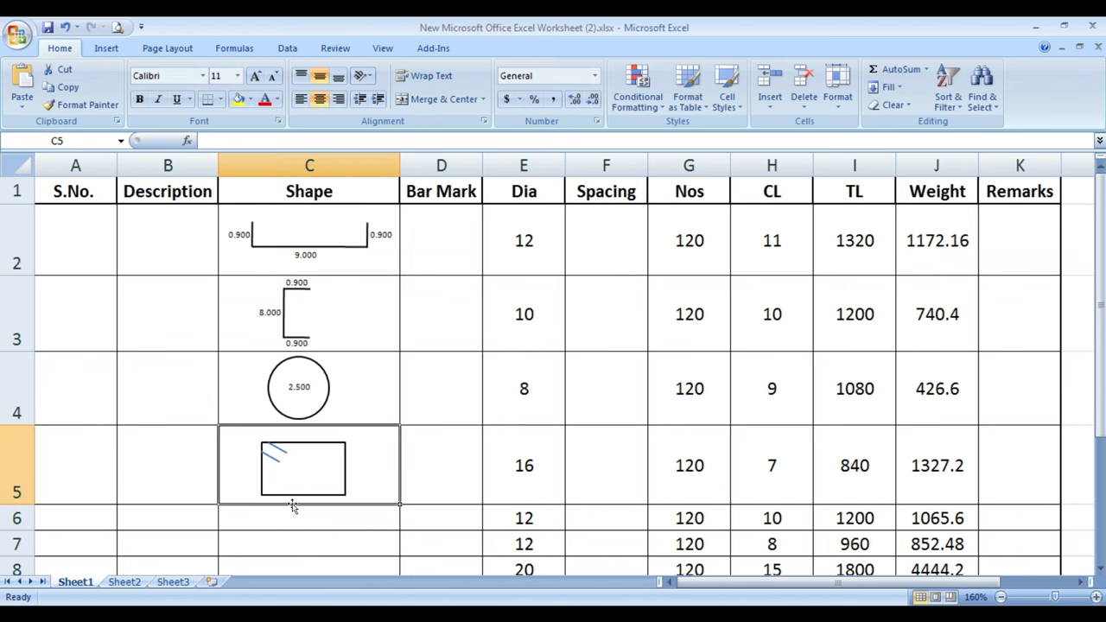
- Move the first diagonal line onto the rectangle's top-left corner to form the hook
left_click(281, 449)
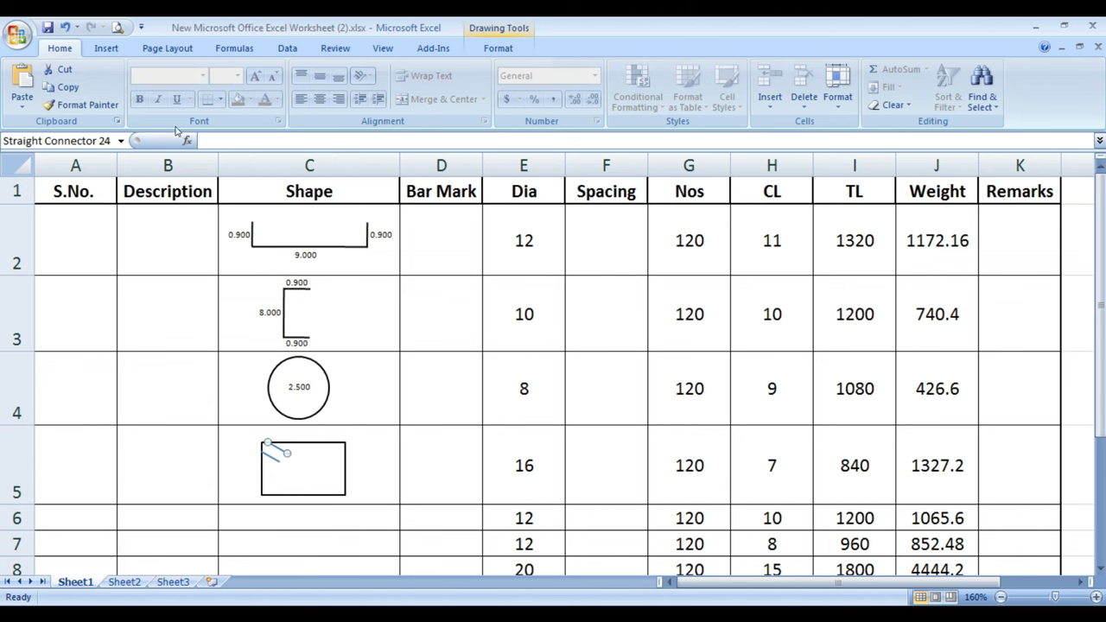
left_click(108, 49)
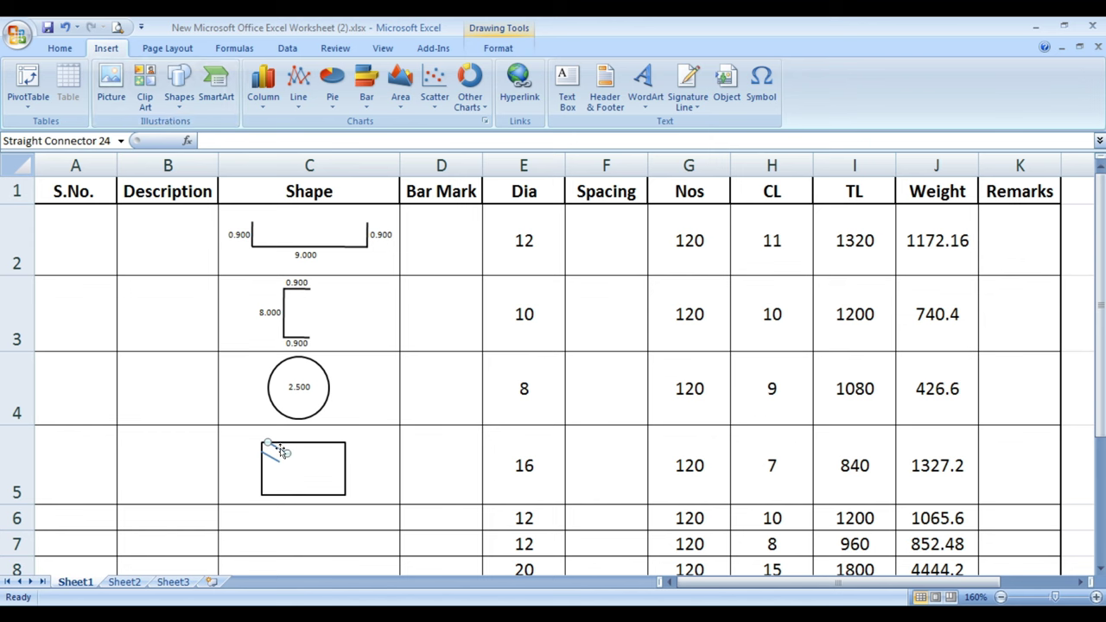
double_click(281, 449)
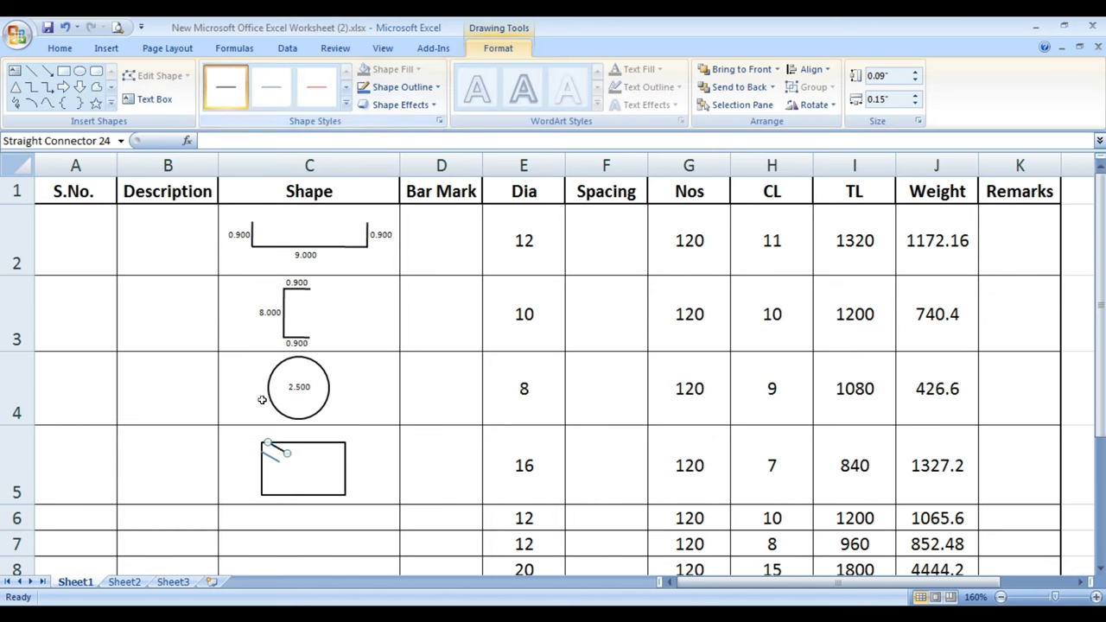
left_click_drag(277, 452, 279, 463)
left_click(367, 470)
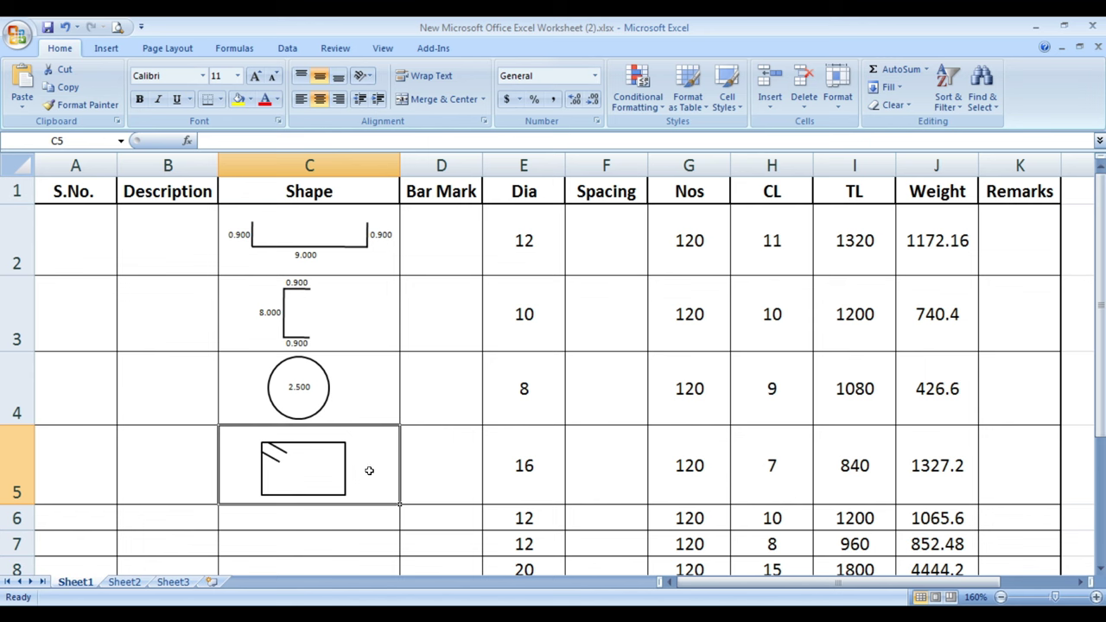